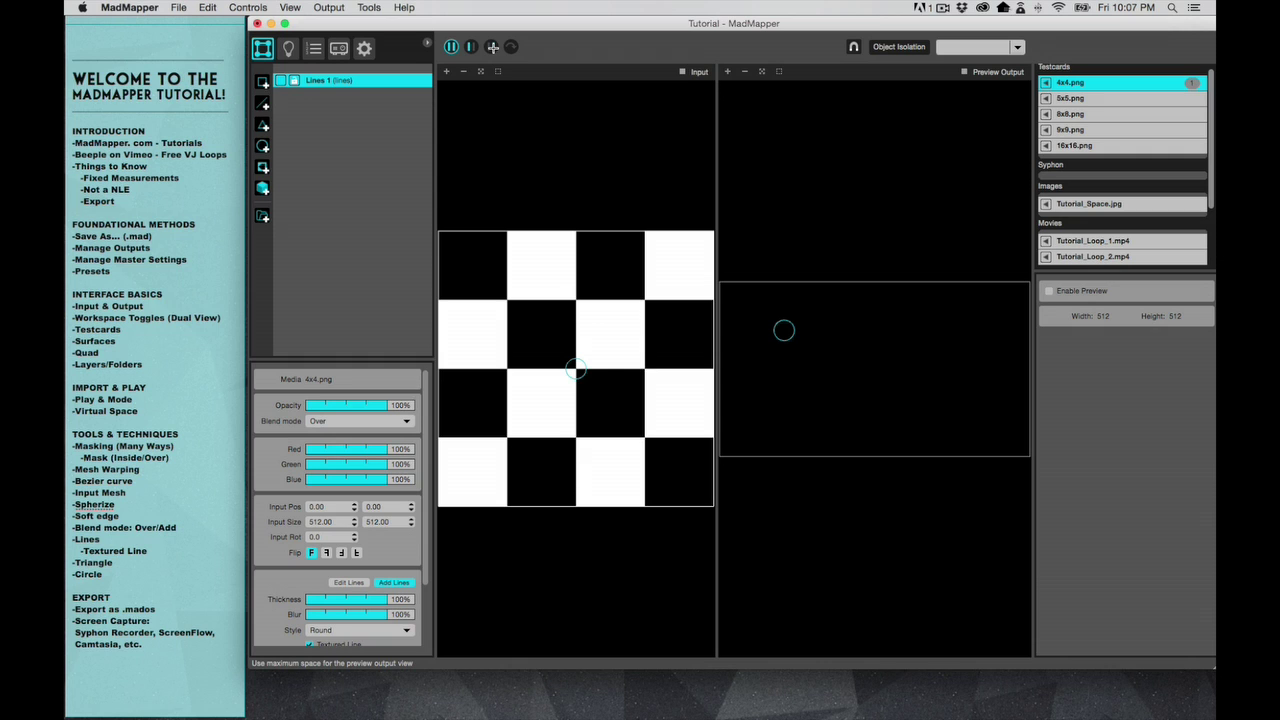
- Draw four lines forming a W across the enlarged preview output and switch from adding lines to editing them
left_click(492, 47)
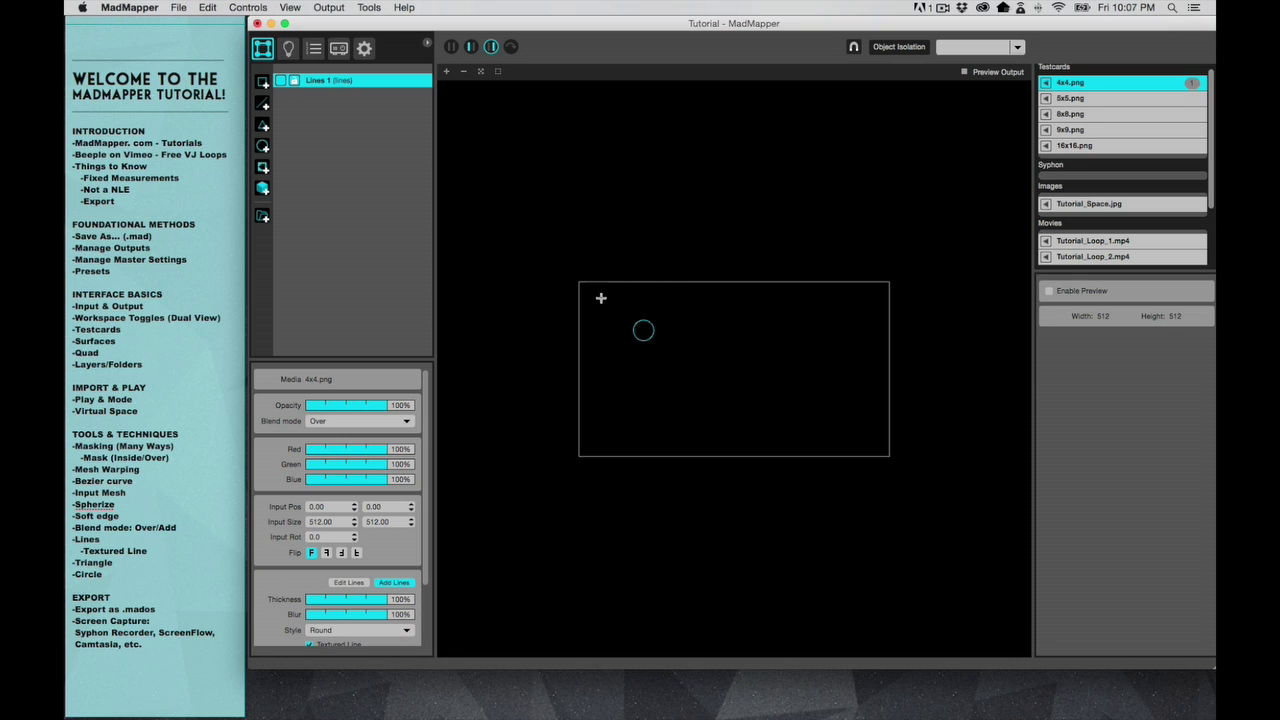
mouse_move(601, 298)
left_mouse_down()
mouse_move(660, 440)
mouse_move(708, 351)
mouse_move(776, 444)
mouse_move(800, 305)
mouse_move(835, 295)
left_mouse_up()
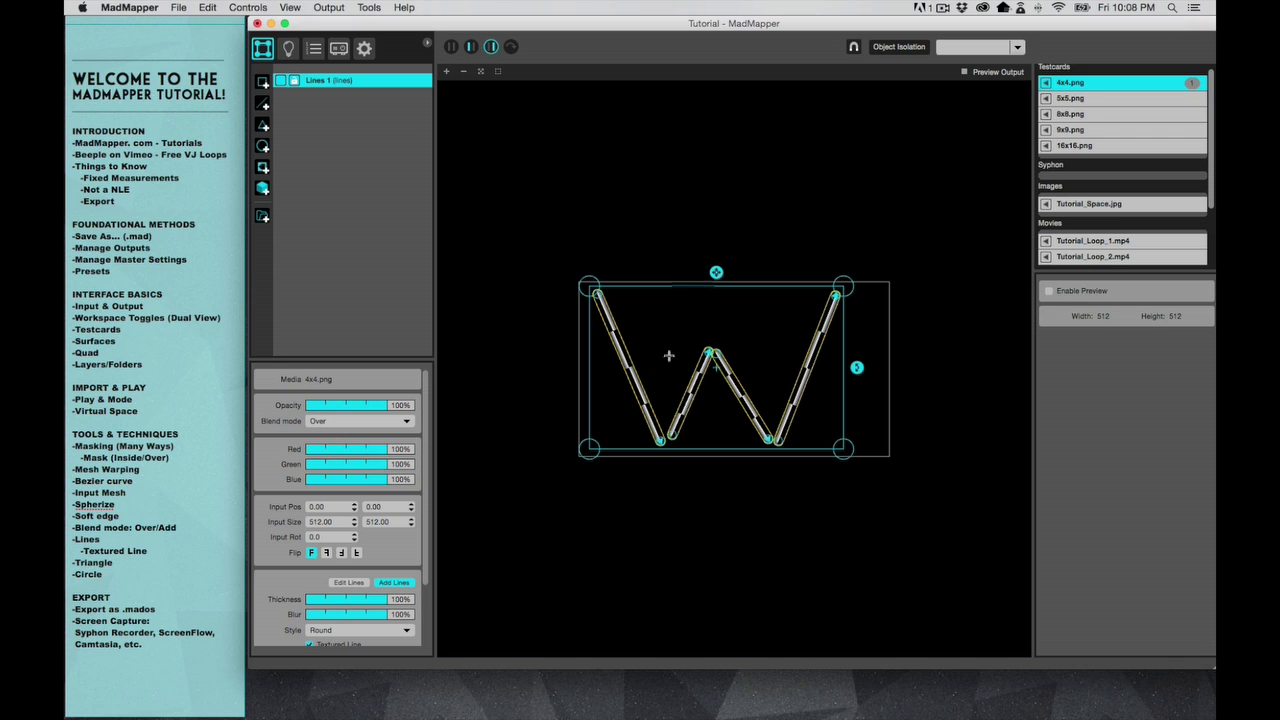
key("Escape")
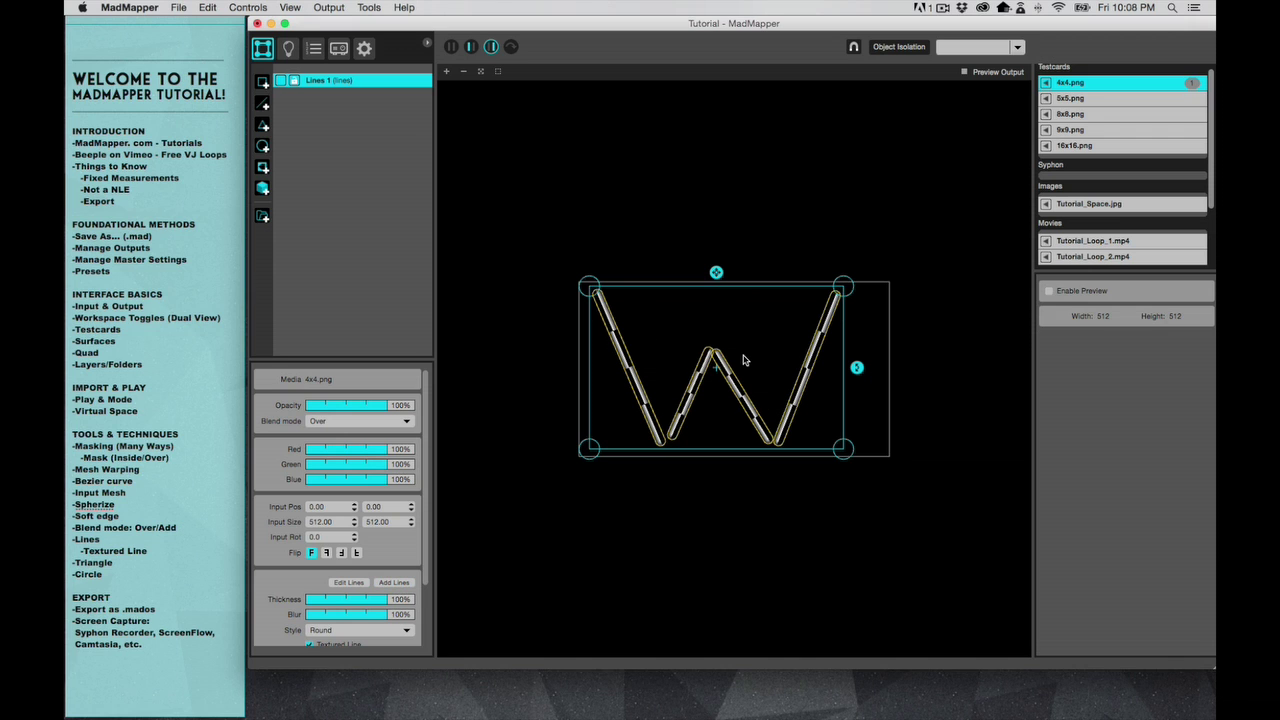
scroll(366, 533, "down", 3)
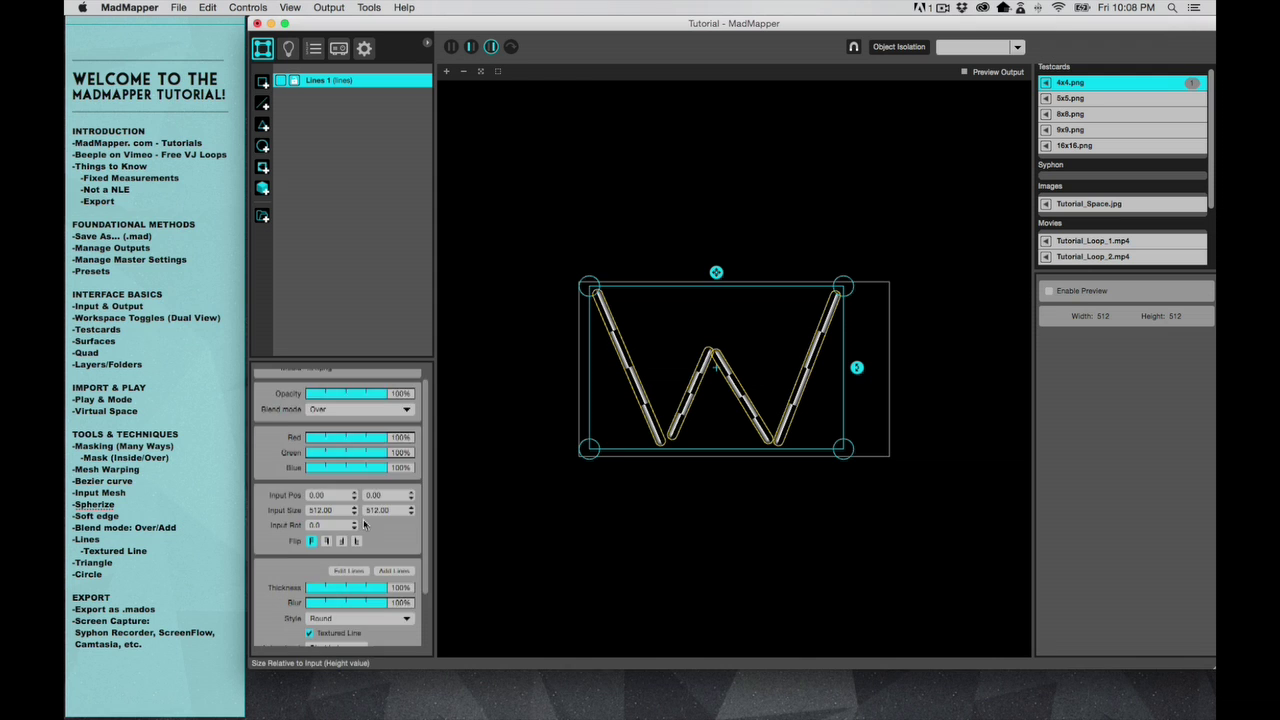
left_click(360, 520)
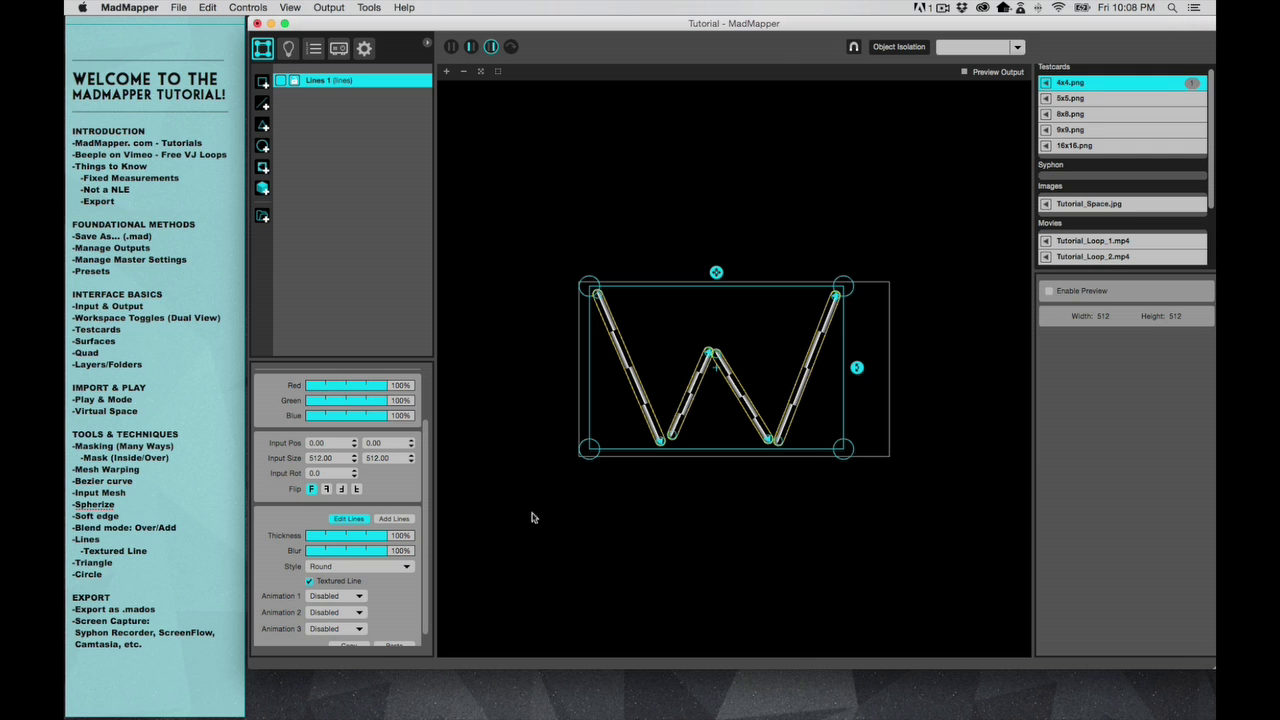
- Try the Flat line style on the W fitted in view, and restore the Round style
scroll(364, 557, "down", 1)
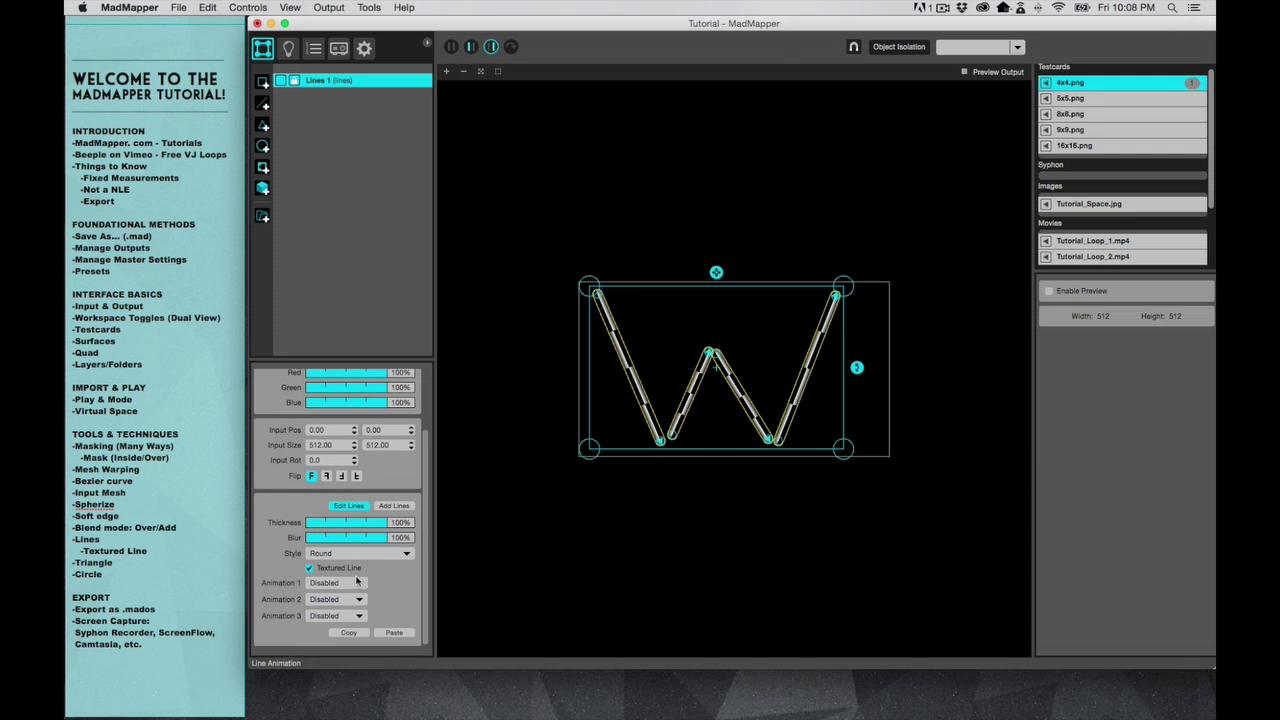
scroll(356, 572, "up", 4)
scroll(356, 572, "down", 4)
left_click(379, 554)
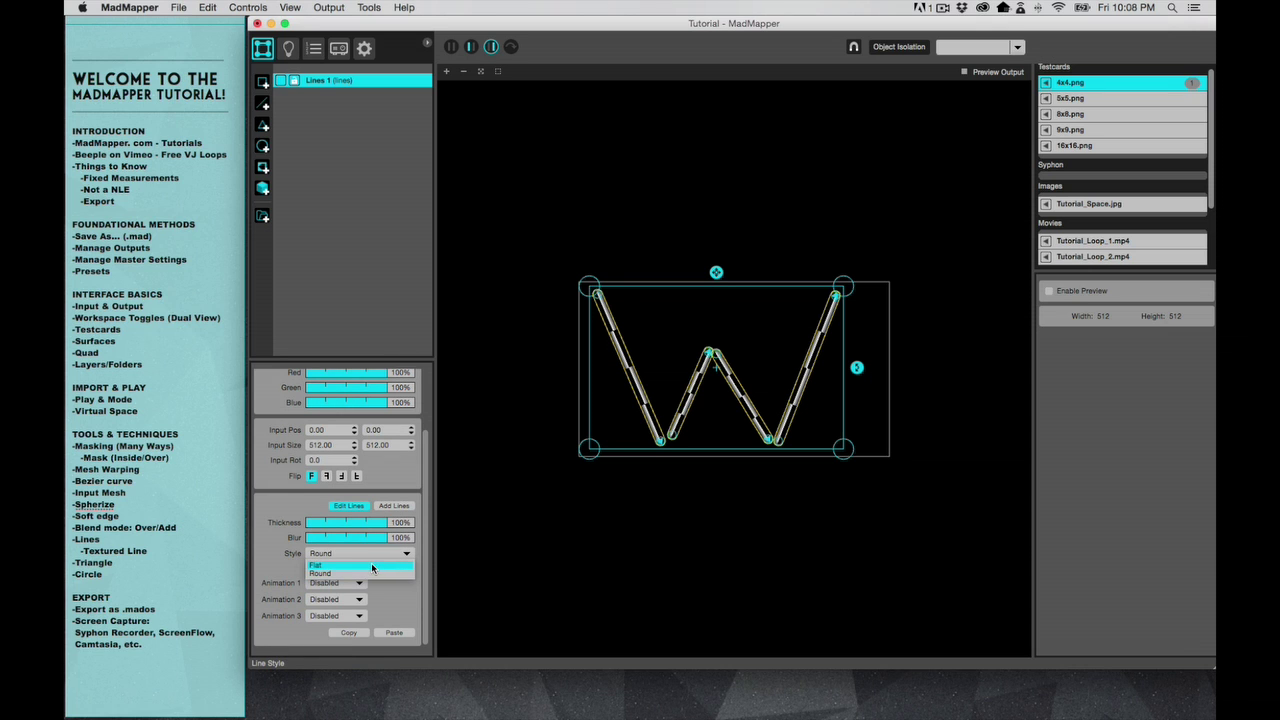
left_click(372, 566)
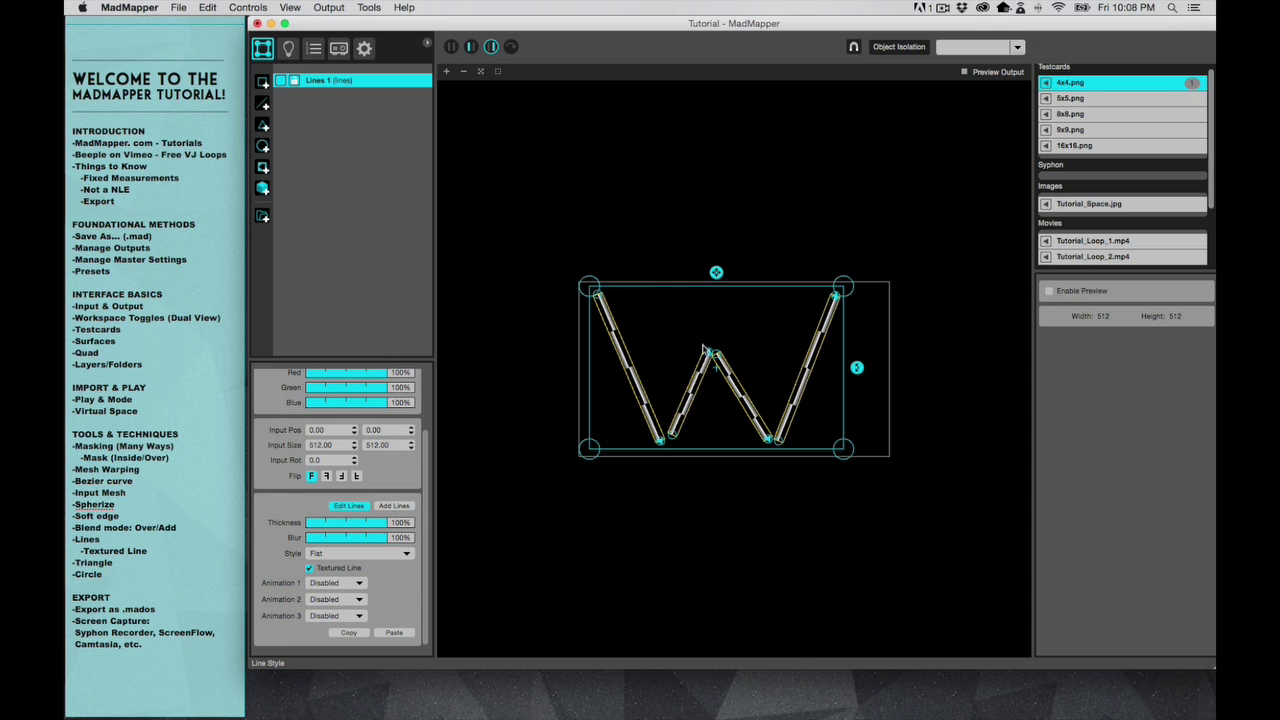
left_click(480, 71)
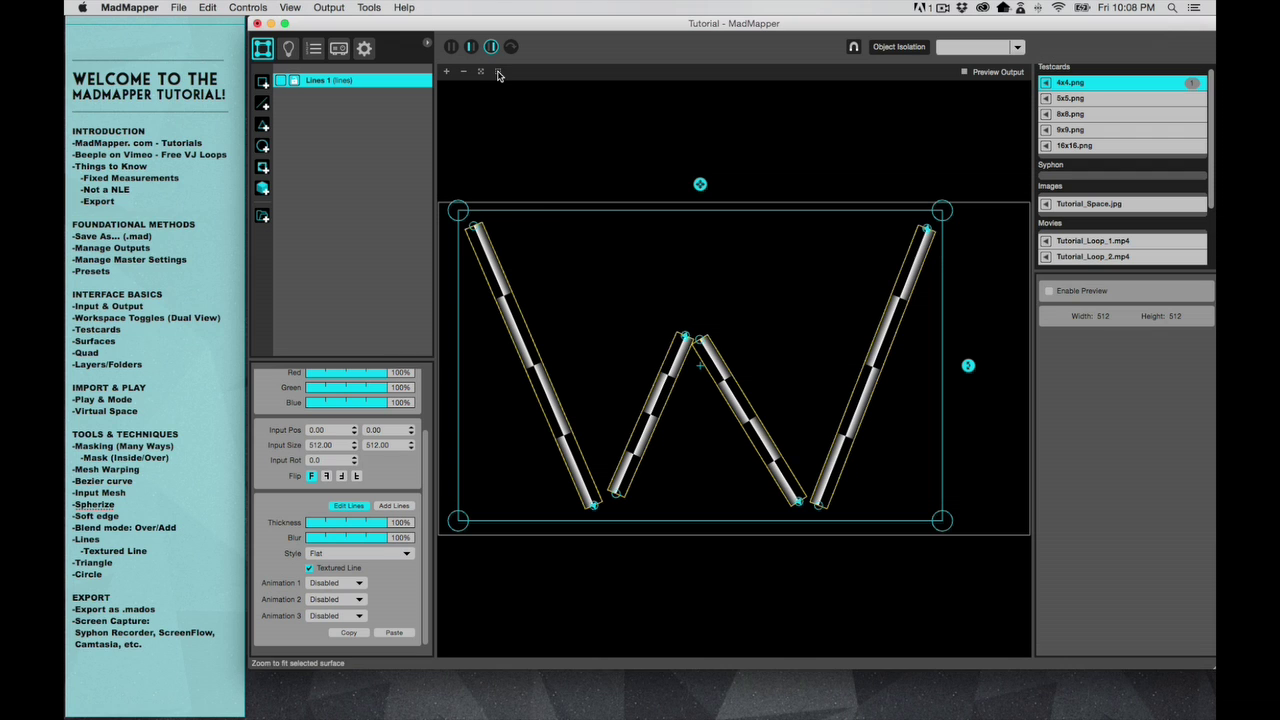
left_click(347, 555)
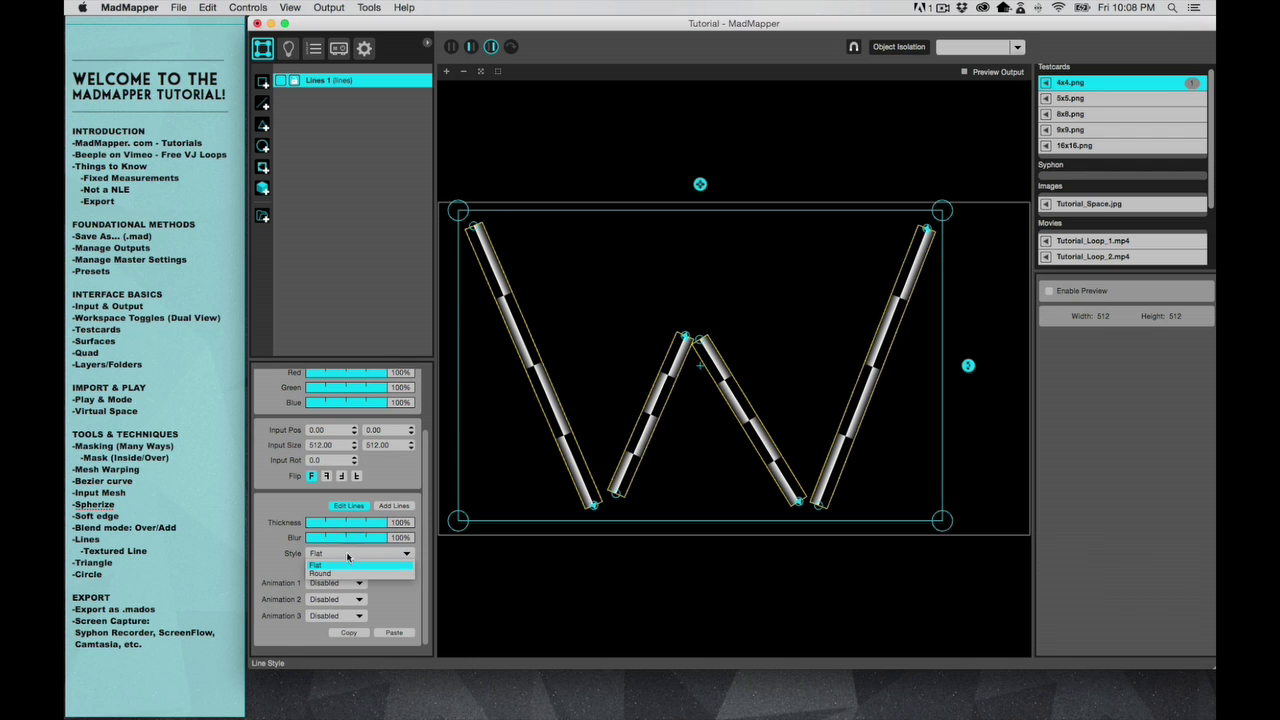
left_click(341, 573)
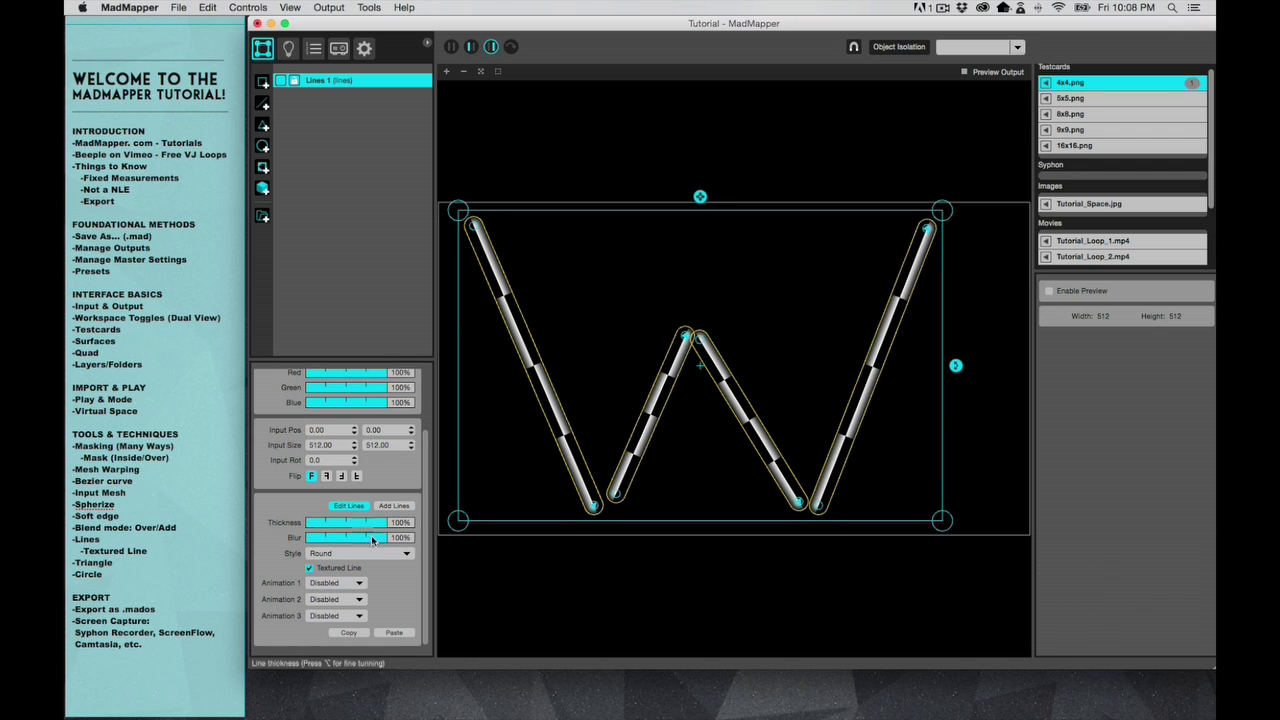
- Compare the W with Textured Line on and off, also beside the input texture, and leave Textured Line off
left_click(310, 569)
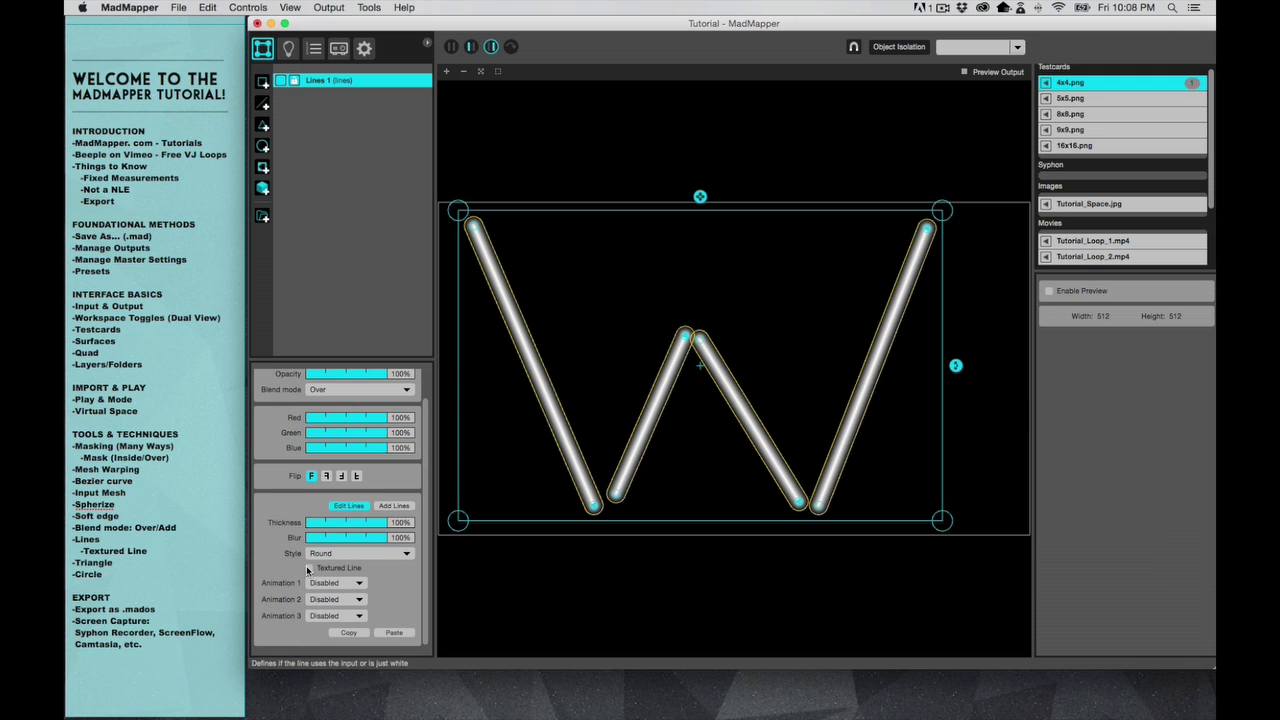
left_click(450, 49)
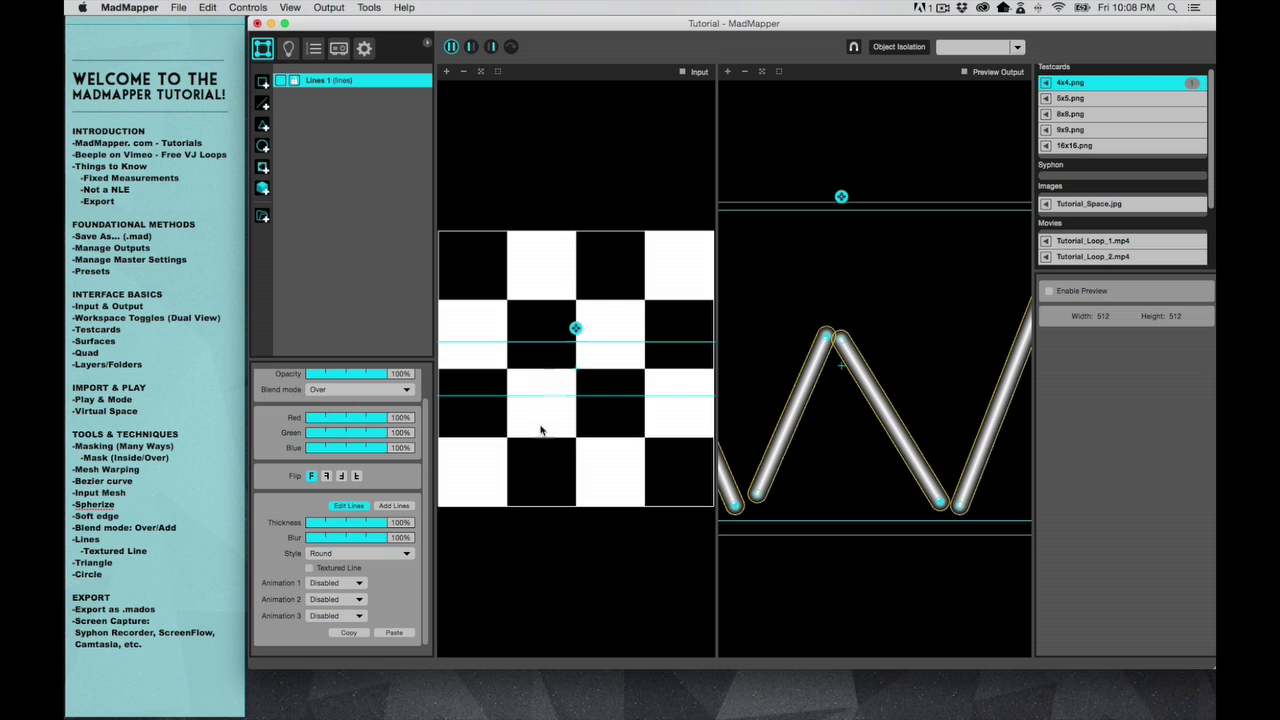
left_click(310, 569)
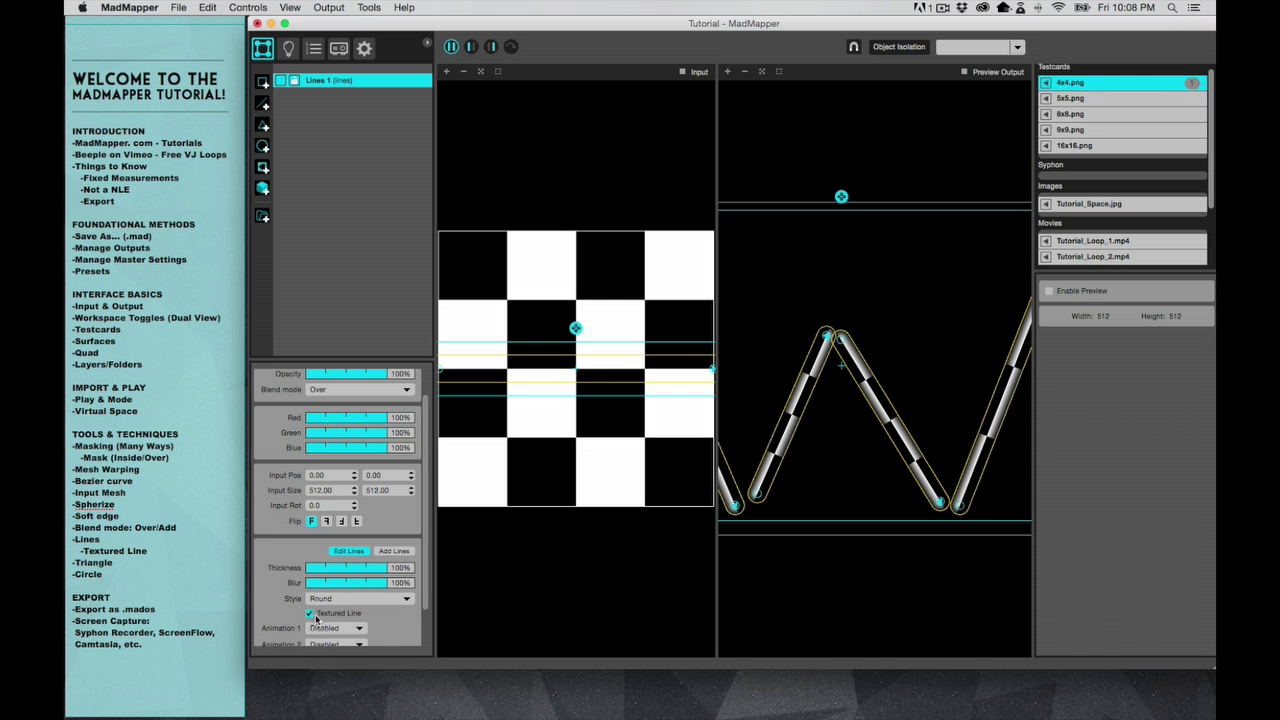
left_click(311, 613)
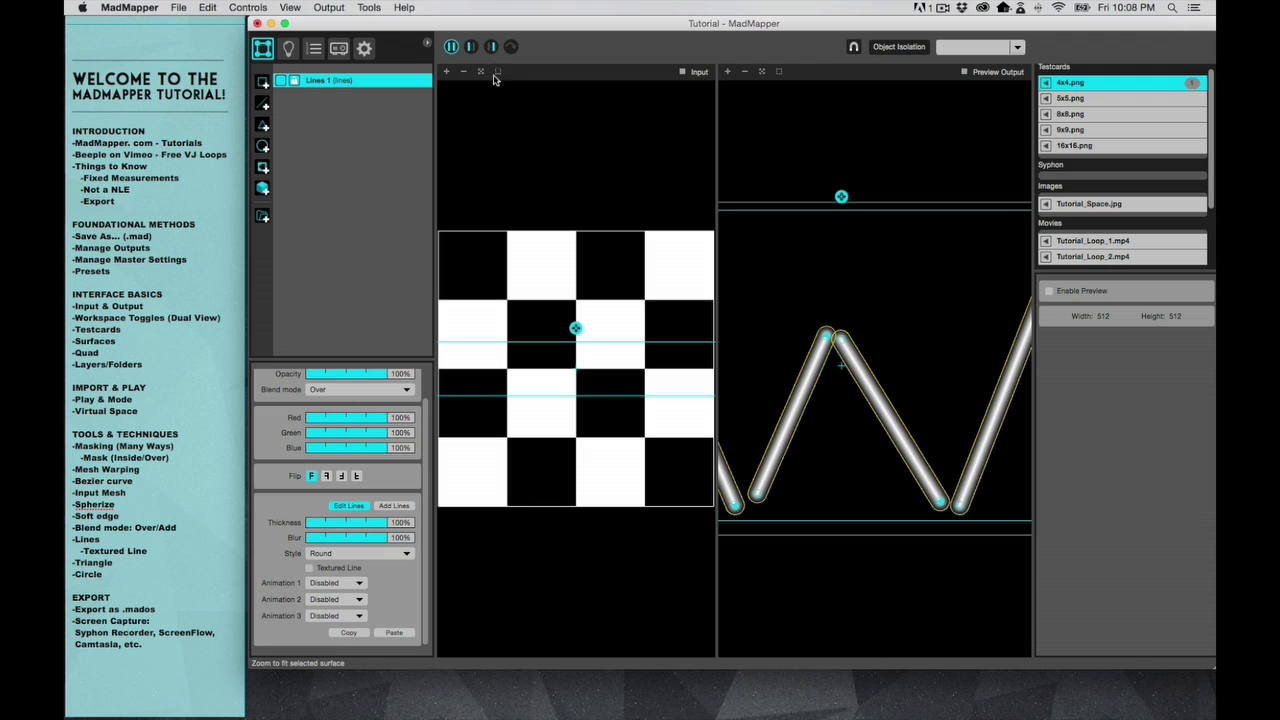
left_click(490, 48)
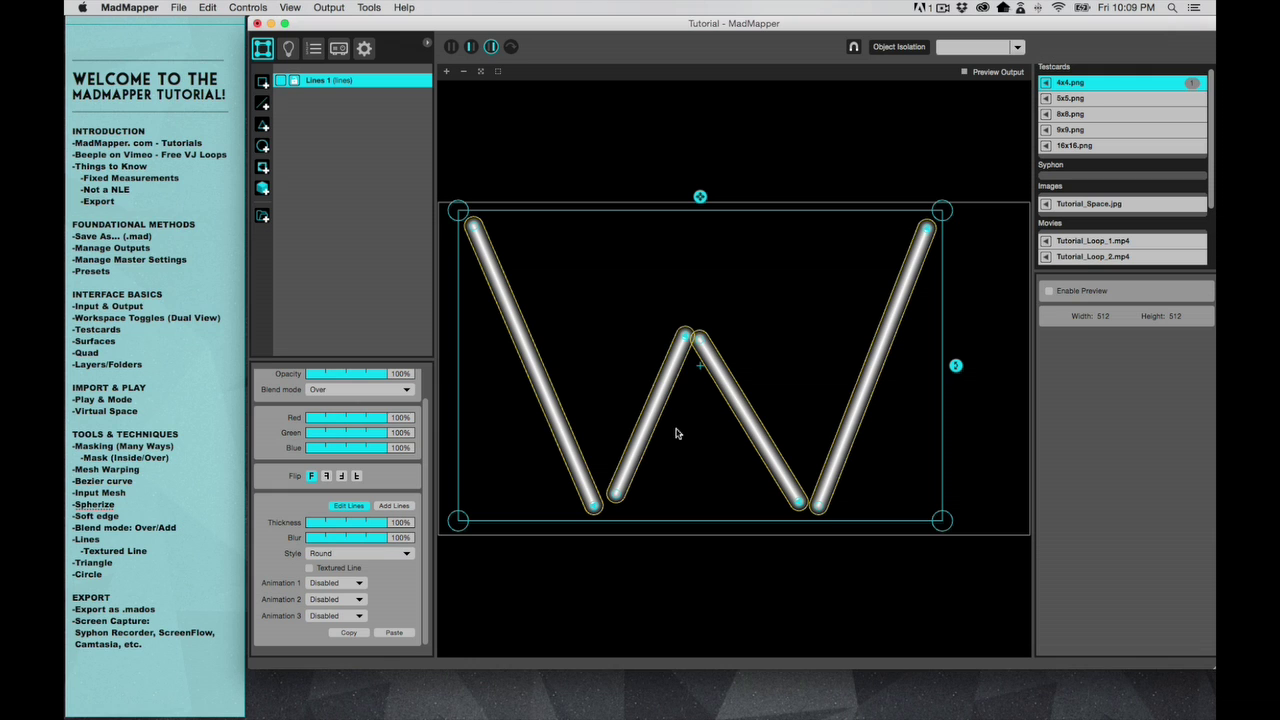
left_click(310, 568)
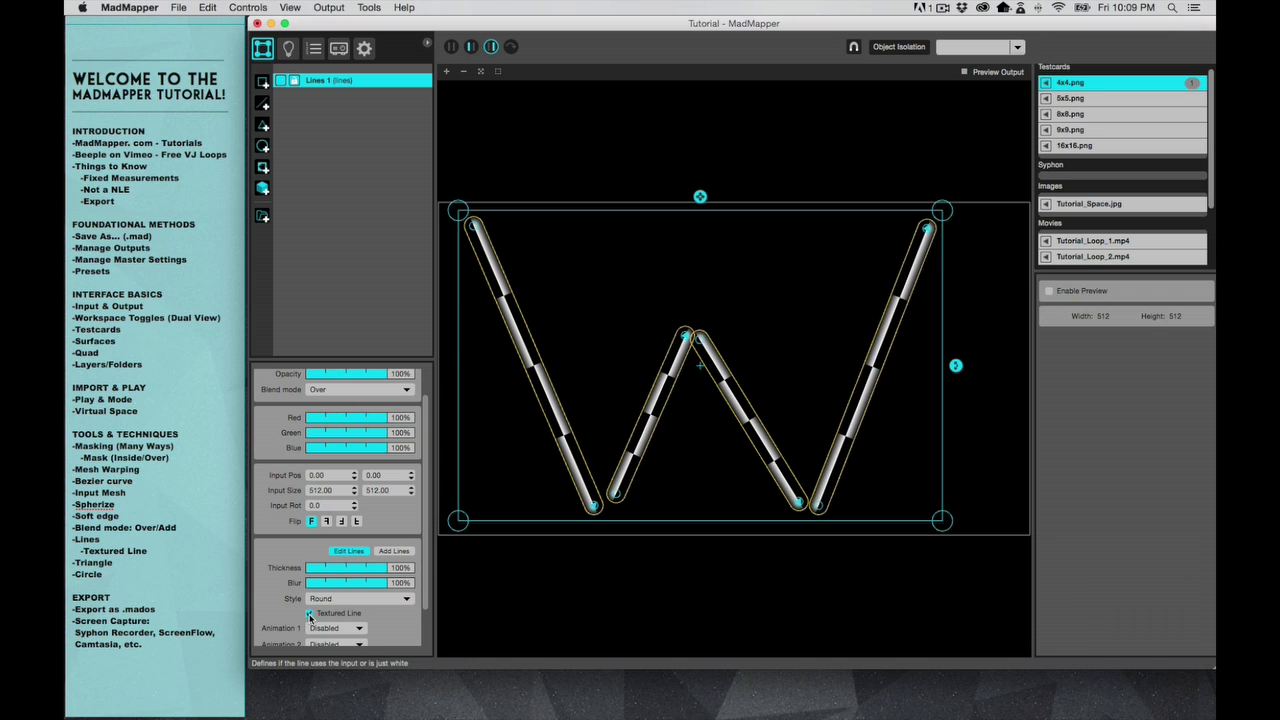
left_click(310, 614)
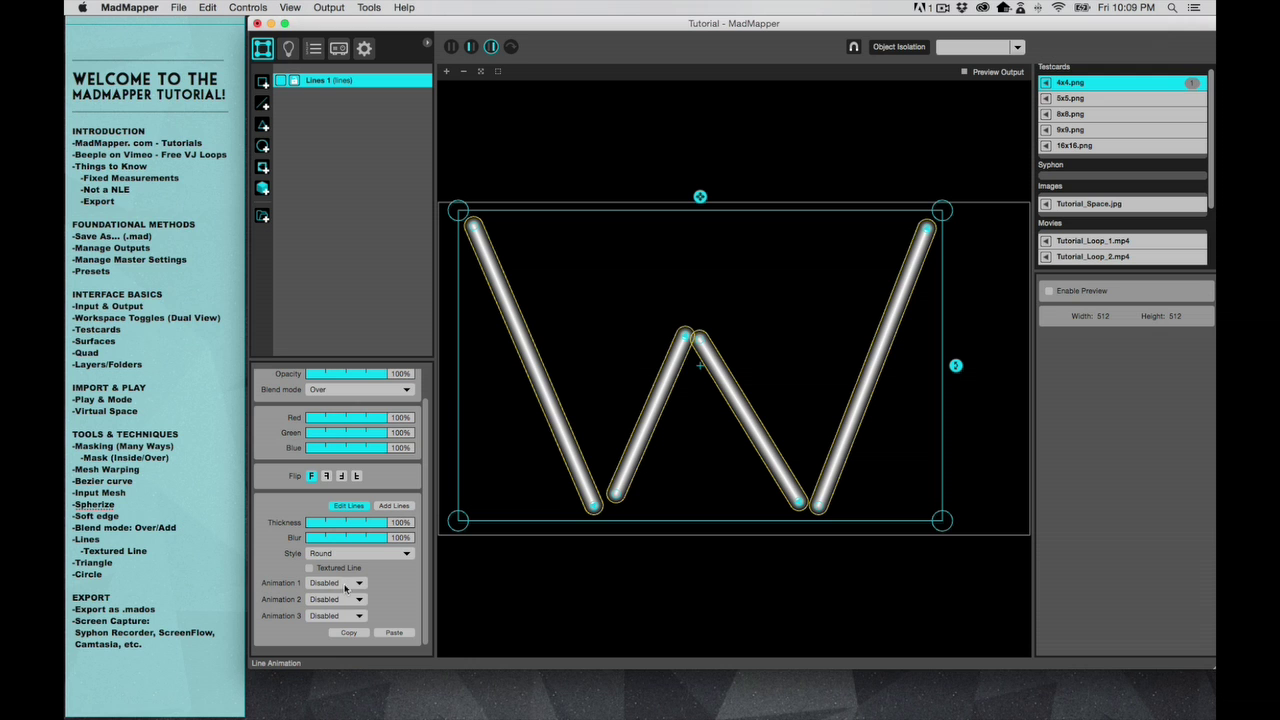
- Set Animation 1 of the lines to Fill Up and turn off its Chained option
left_click(346, 586)
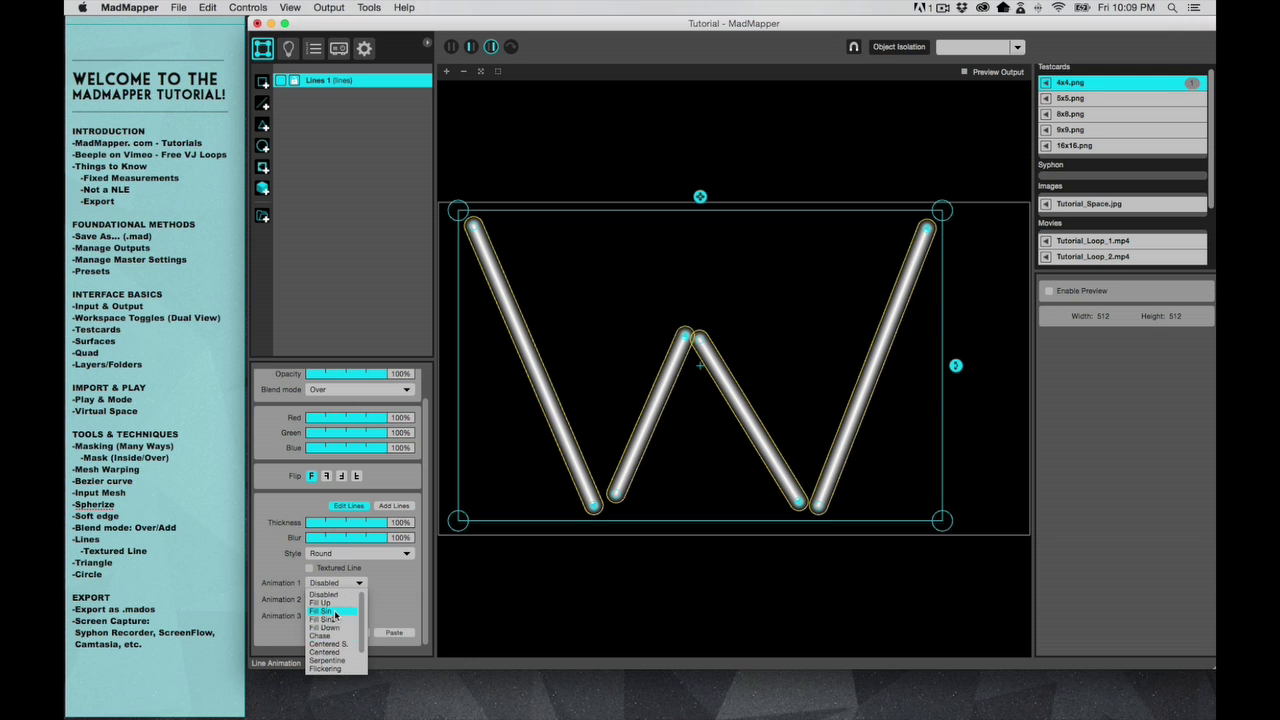
left_click(334, 604)
scroll(520, 436, "up", 2)
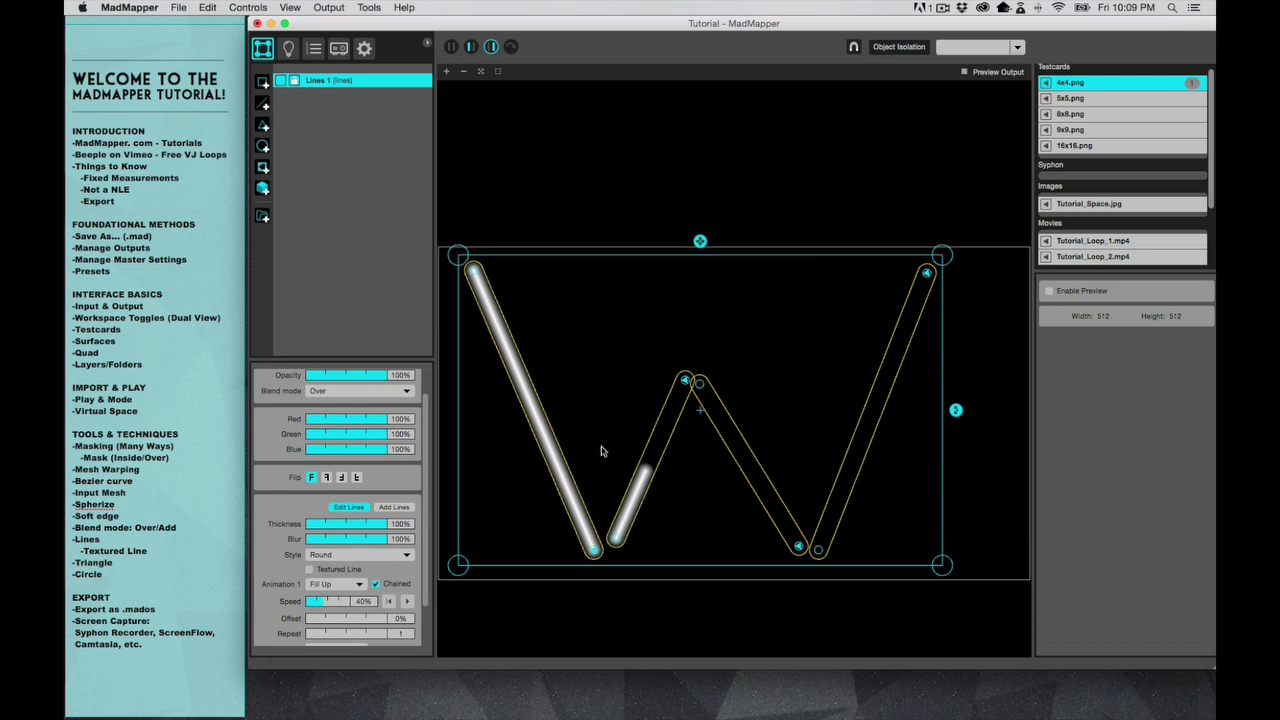
left_click(376, 584)
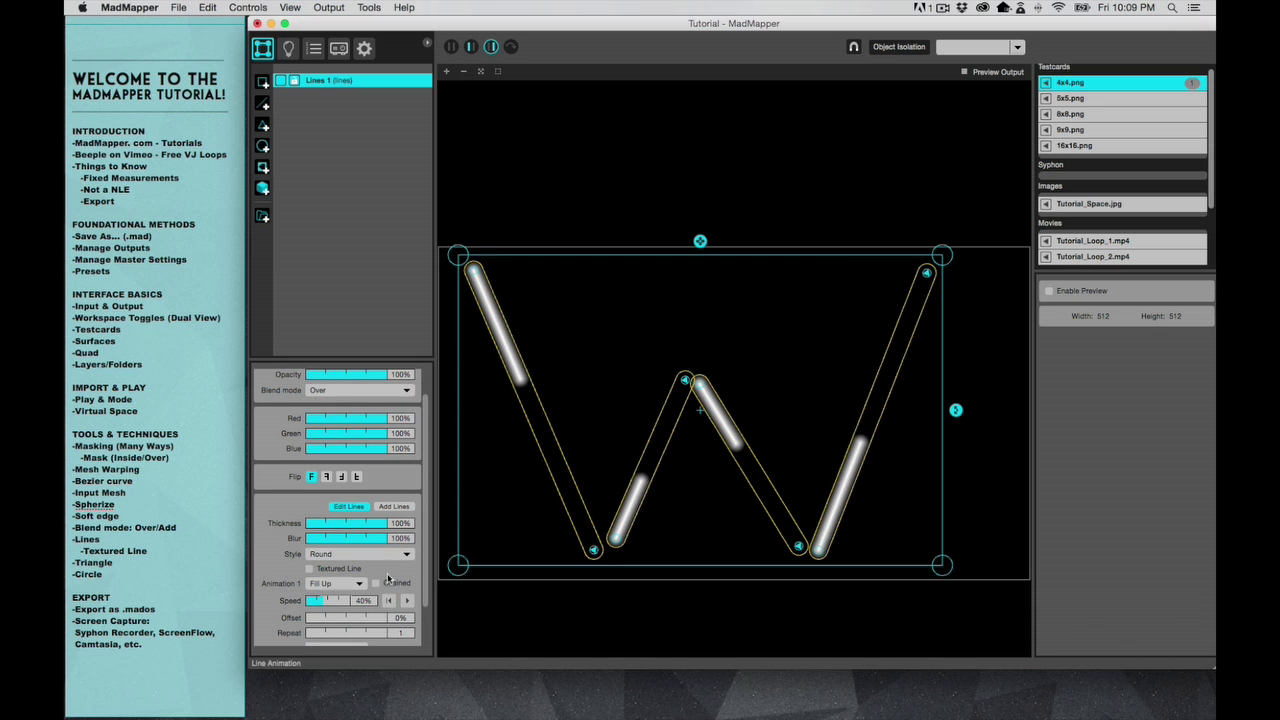
- Try the unchained Fill Up animation at 63% speed and at 11% speed
scroll(683, 409, "down", 1)
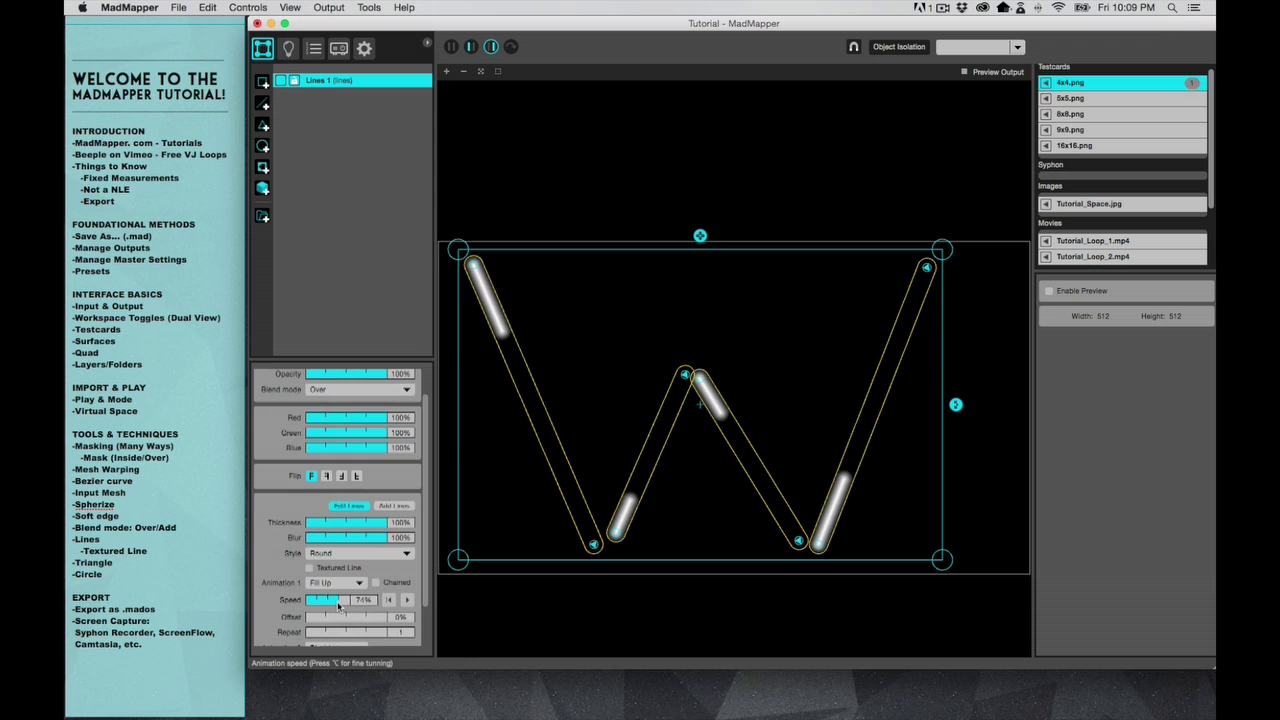
left_click_drag(322, 600, 333, 604)
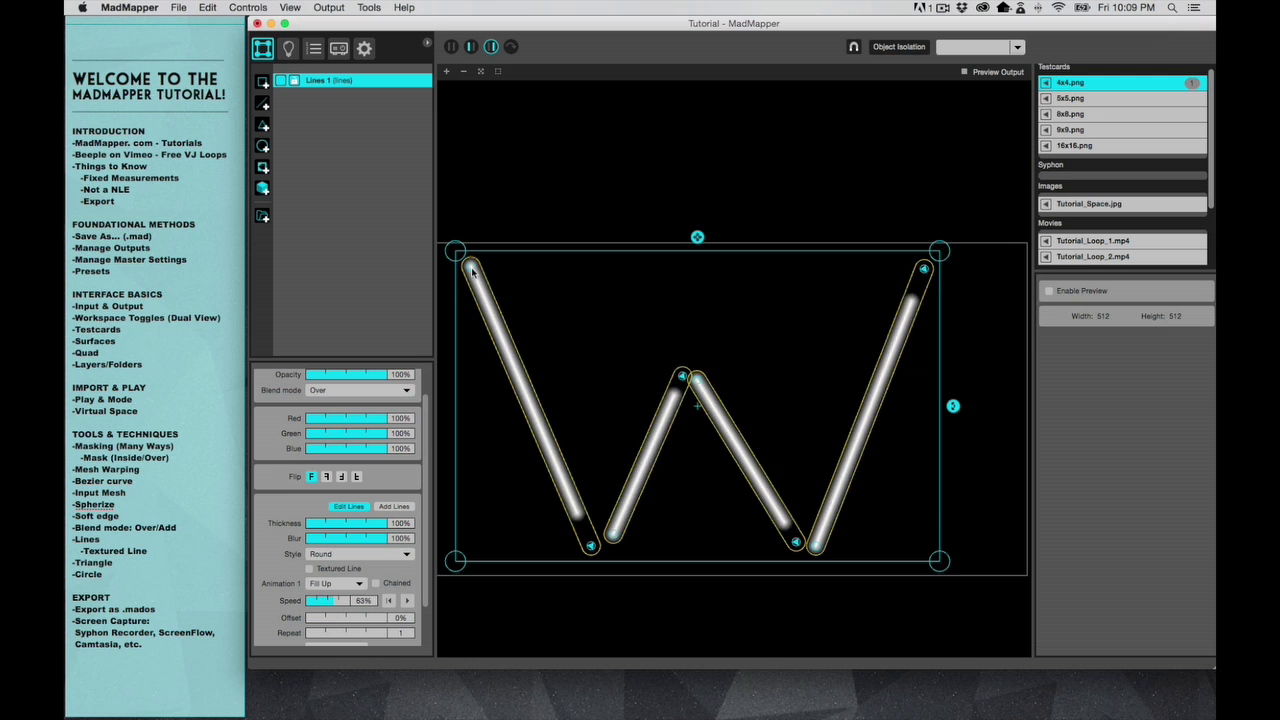
scroll(473, 270, "down", 1)
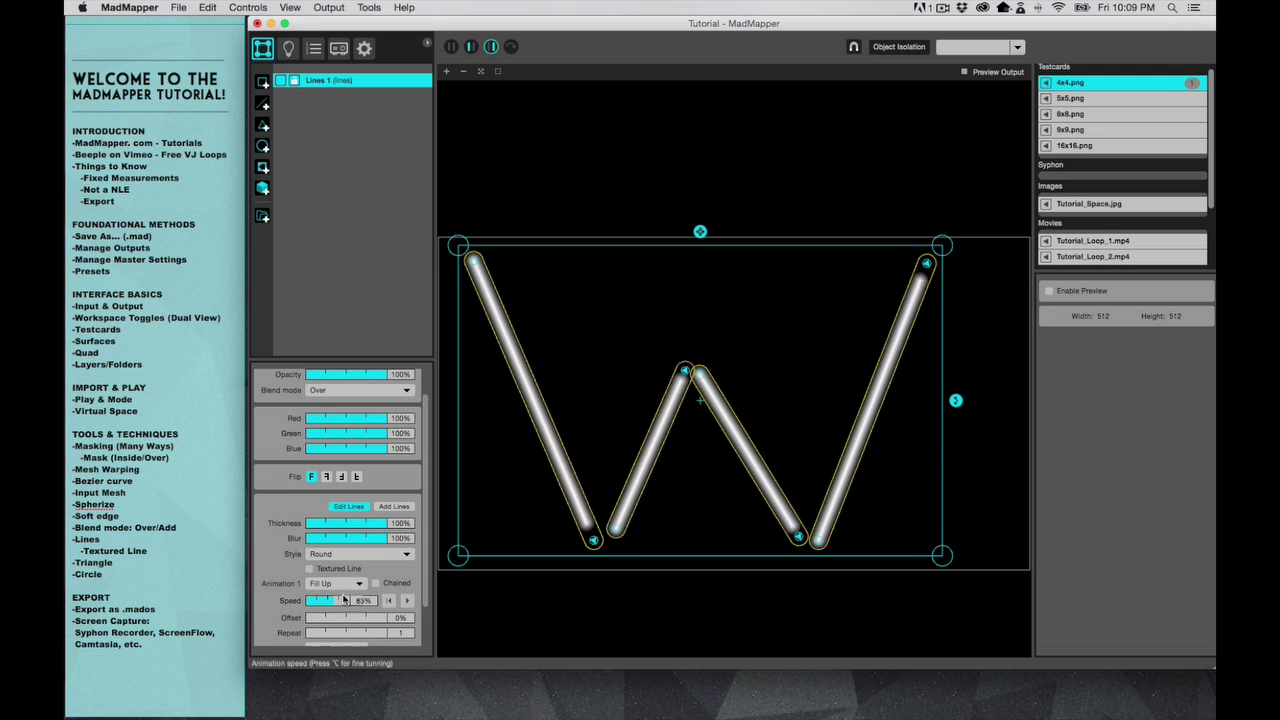
left_click_drag(335, 600, 315, 600)
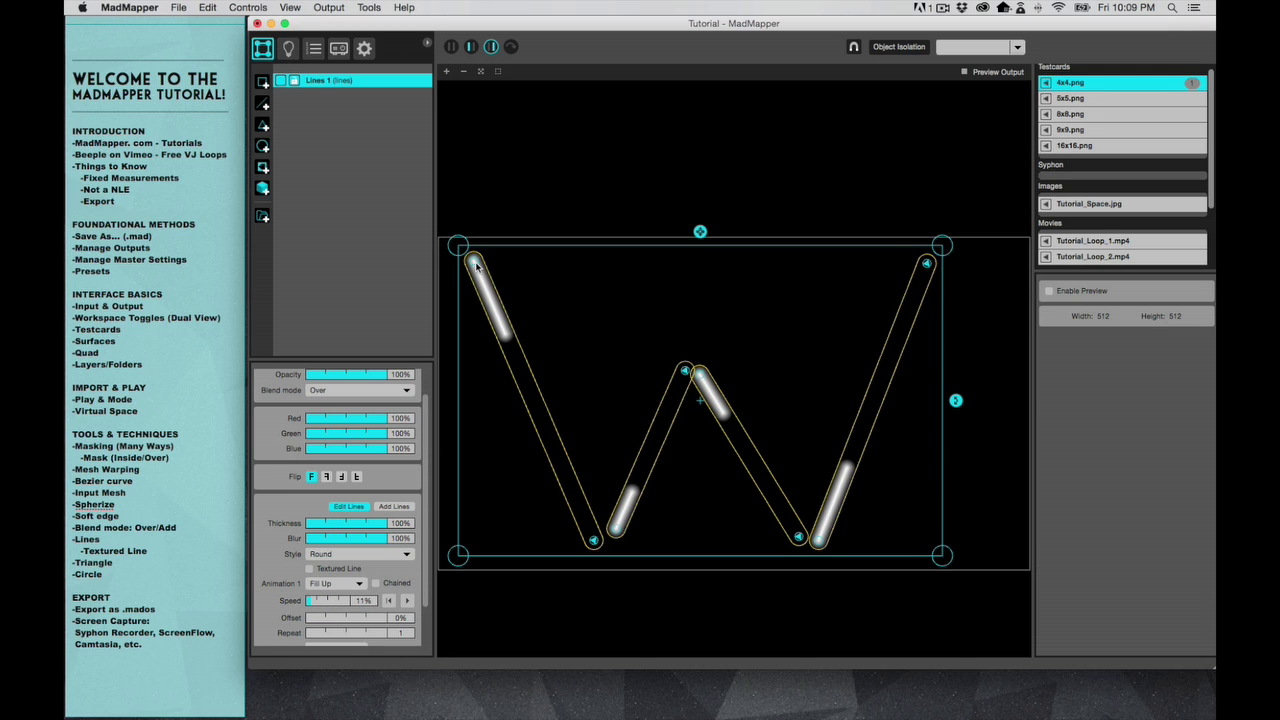
left_click_drag(478, 262, 480, 262)
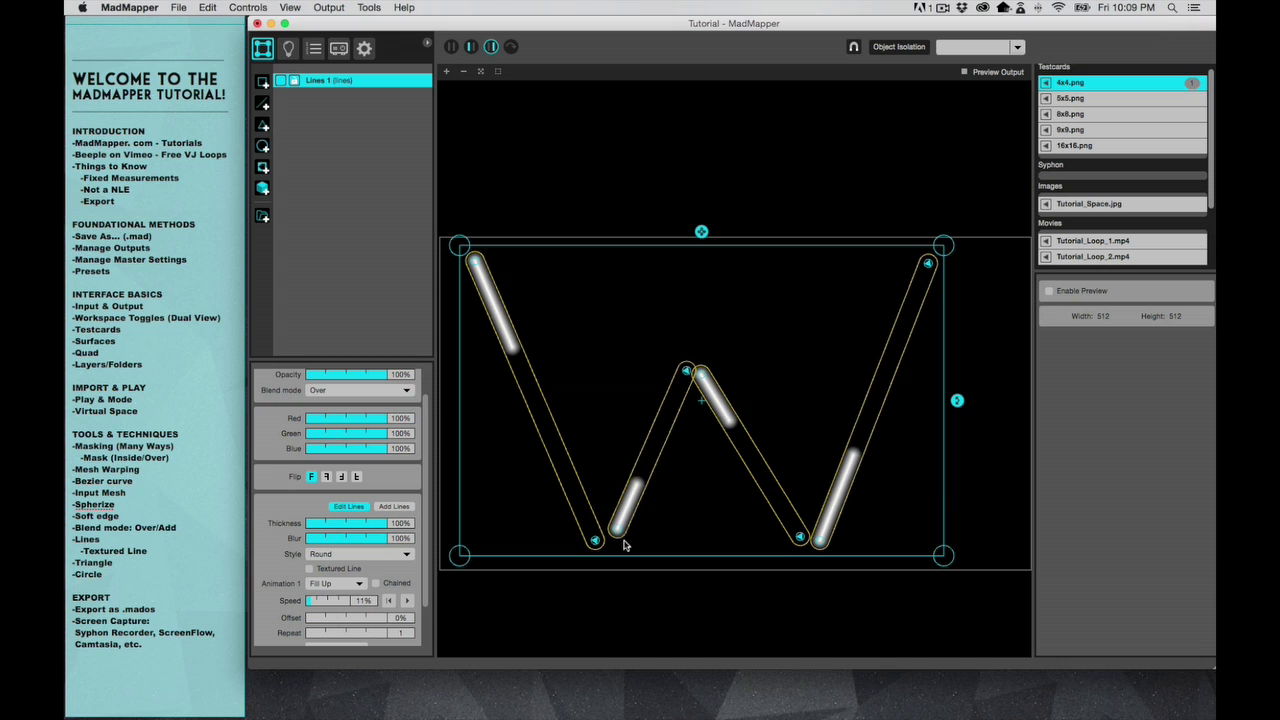
- Turn Chained back on for Animation 1 and set its speed to 22%
left_click(376, 584)
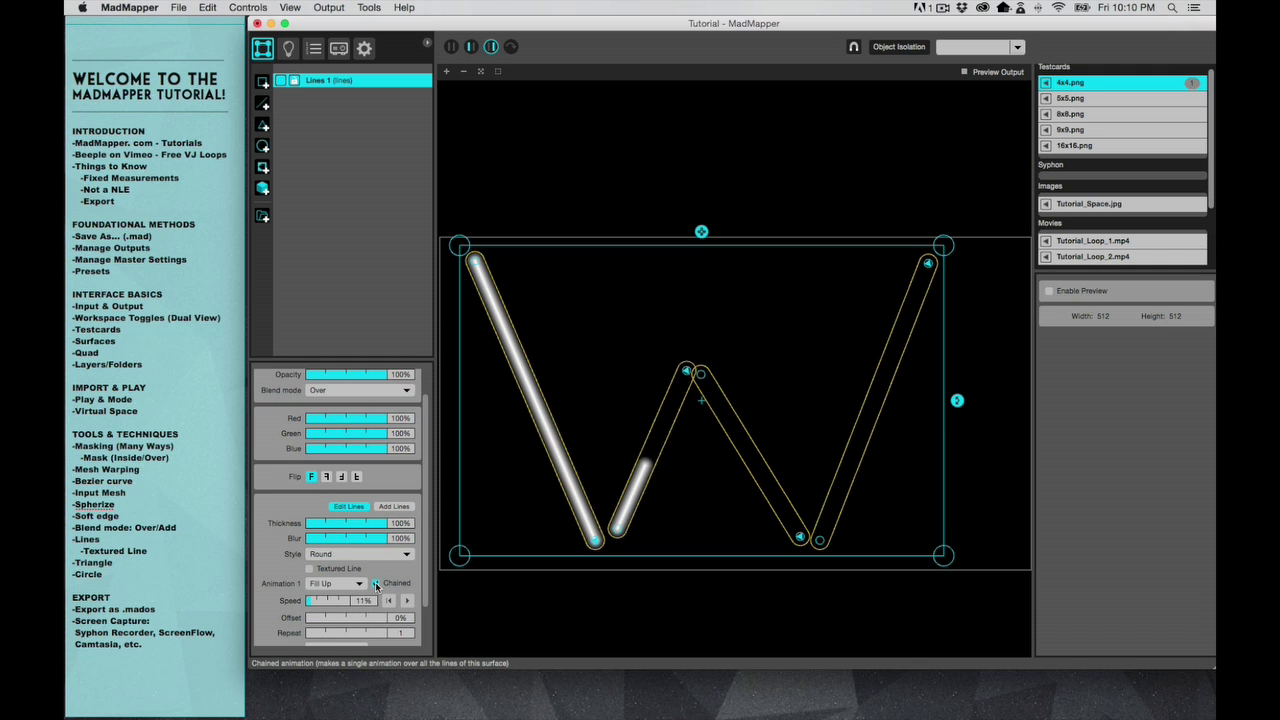
left_click(315, 600)
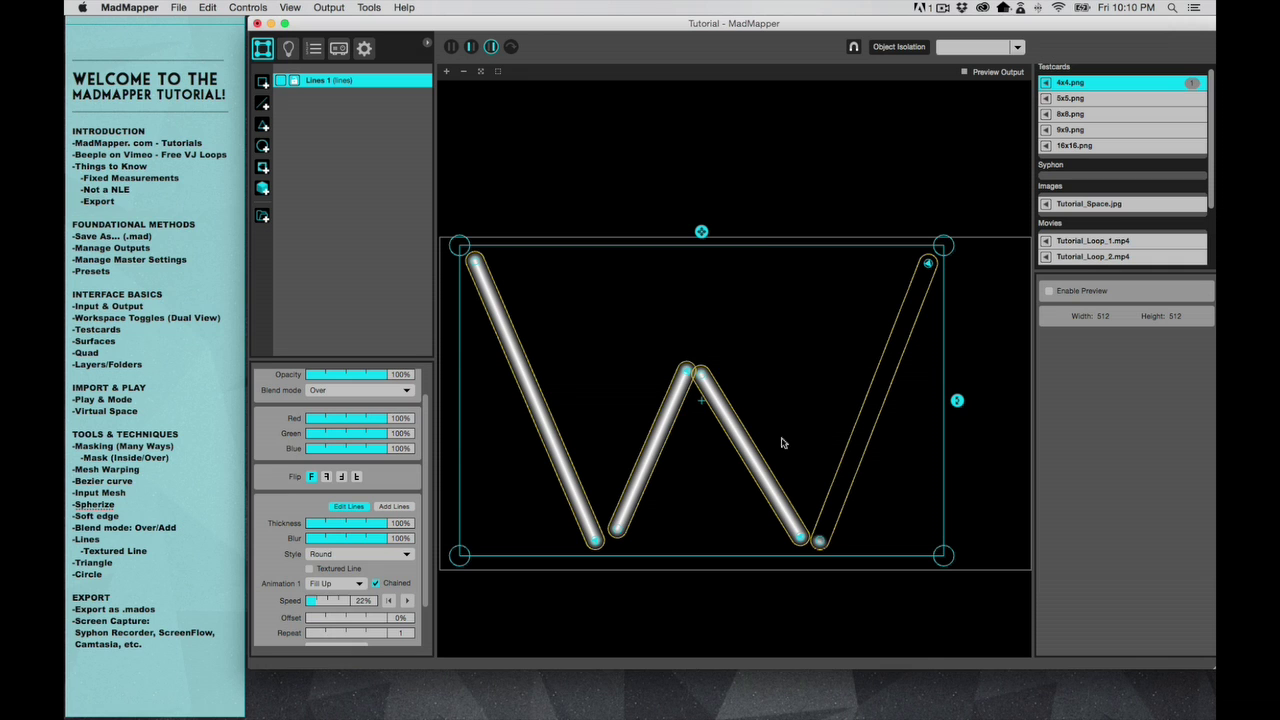
- Set Animation 2 to Serpentine and Animation 3 to Centered S., with Chained turned off for Animation 3
scroll(299, 568, "down", 3)
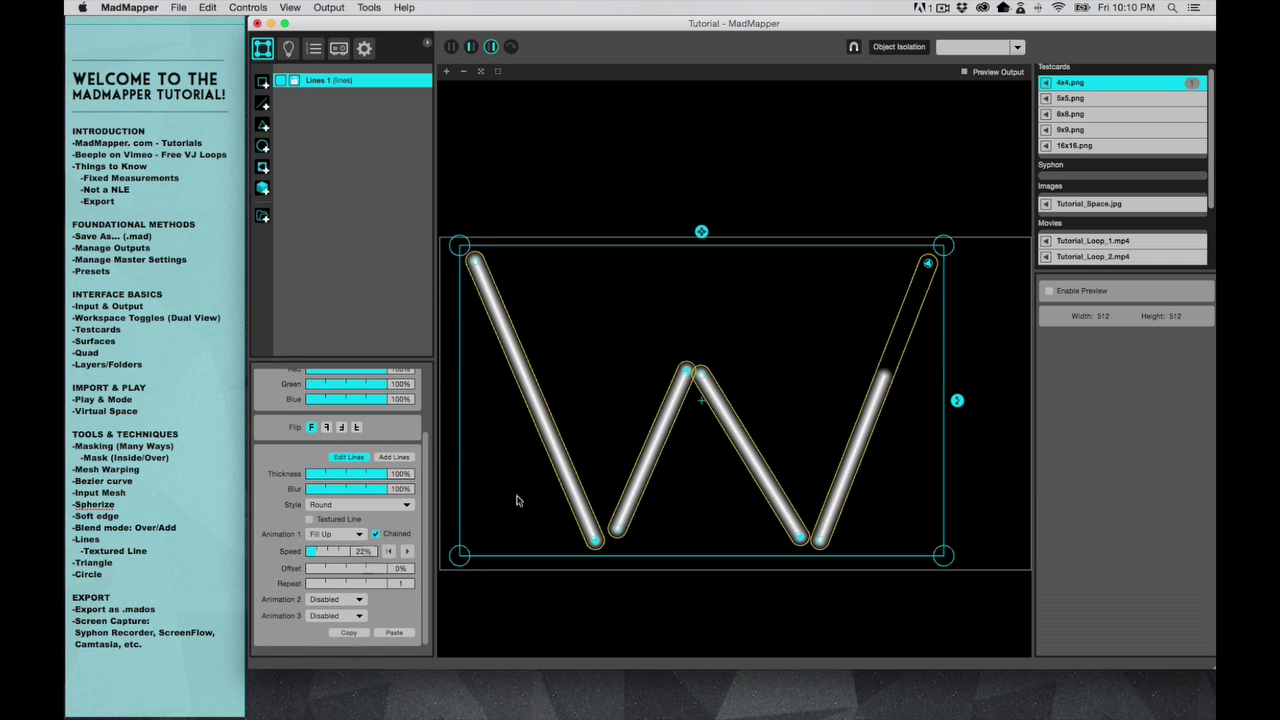
left_click(339, 600)
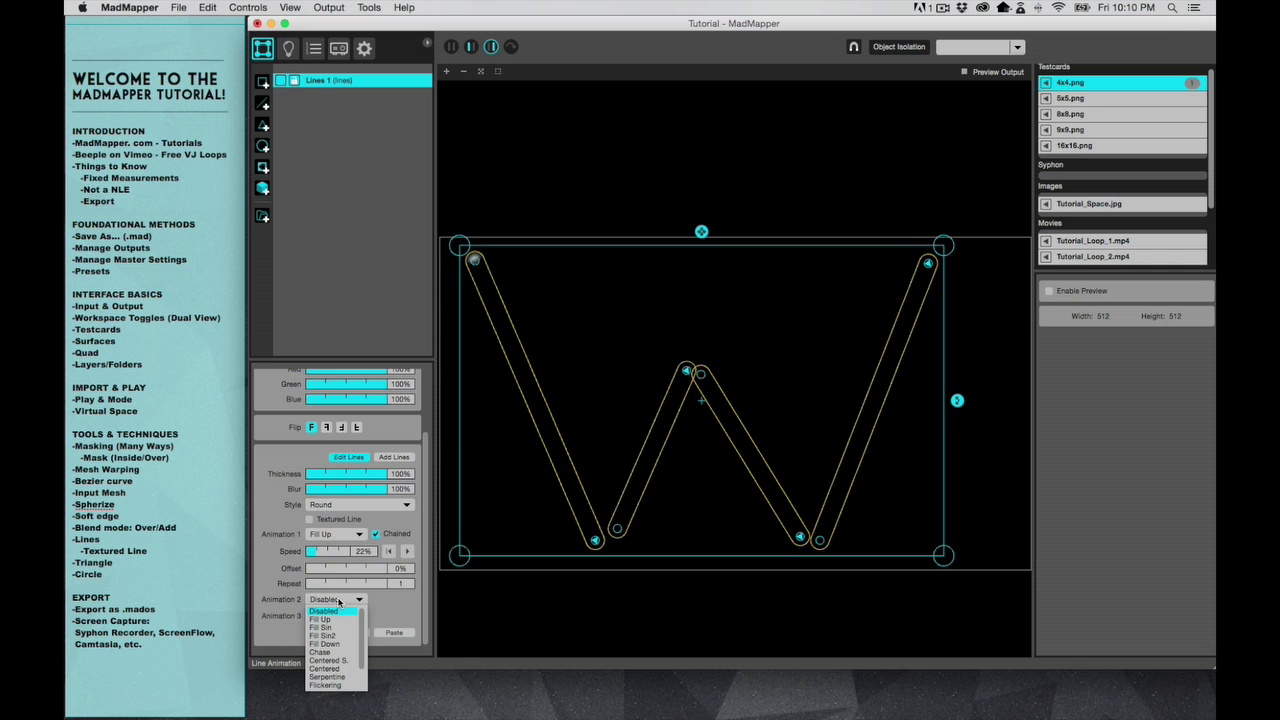
left_click(339, 654)
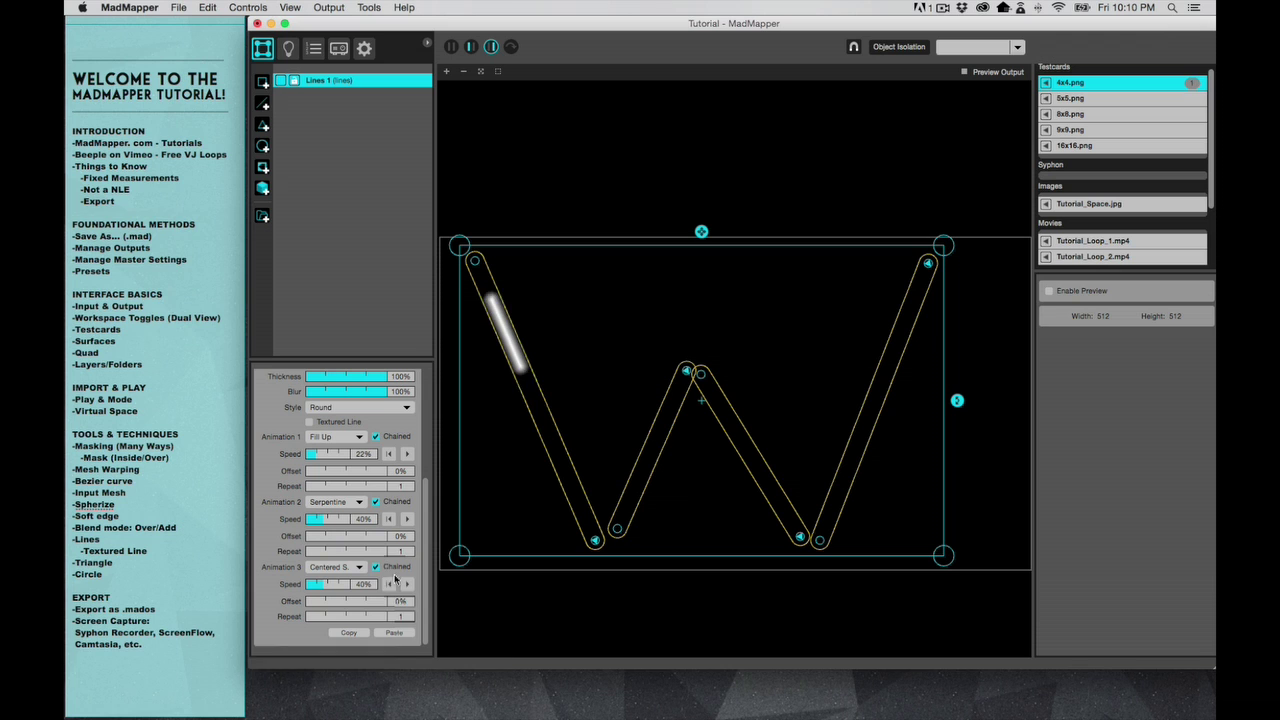
left_click(376, 567)
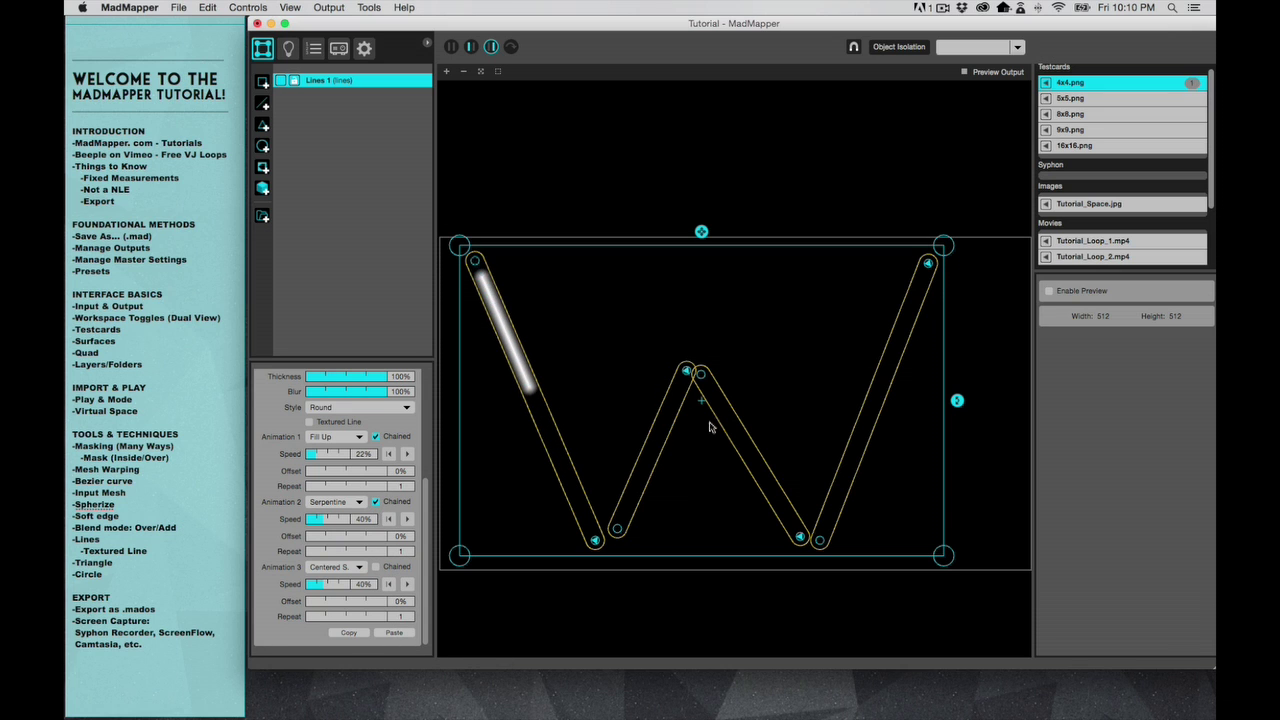
- Turn Textured Line back on for the Fill Up lines and show the input alongside the preview output
scroll(380, 530, "up", 5)
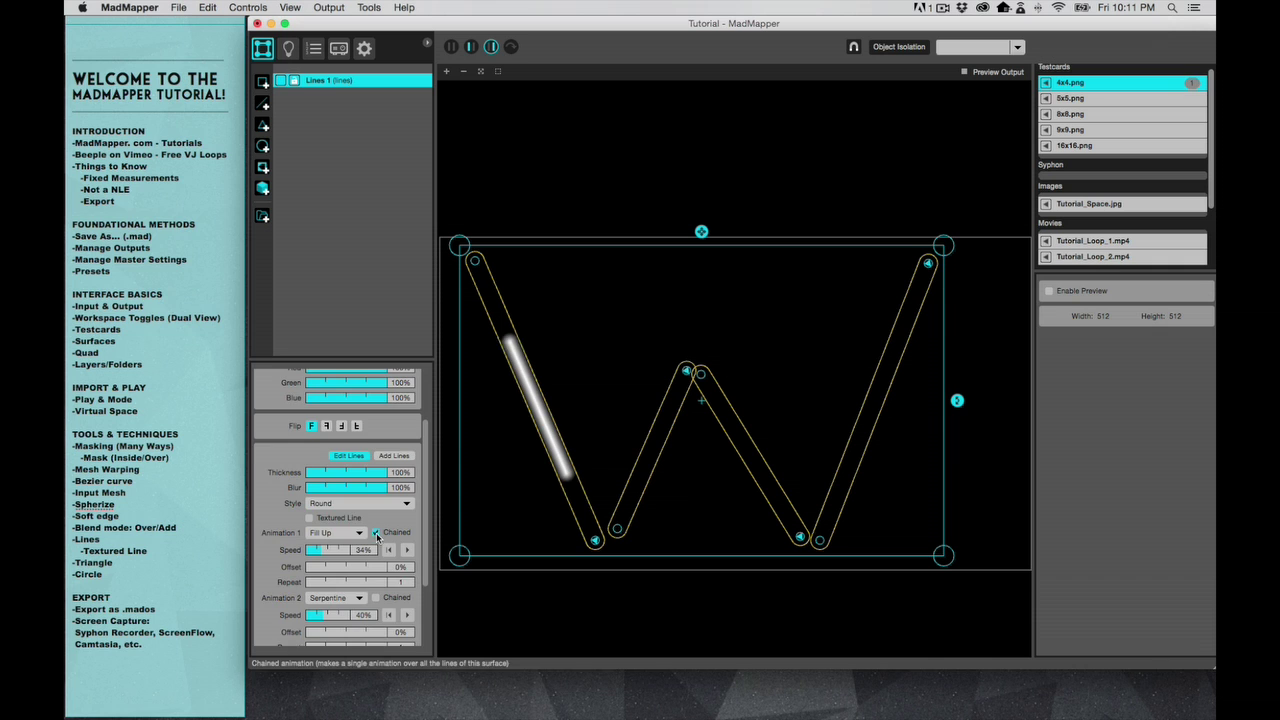
left_click(310, 526)
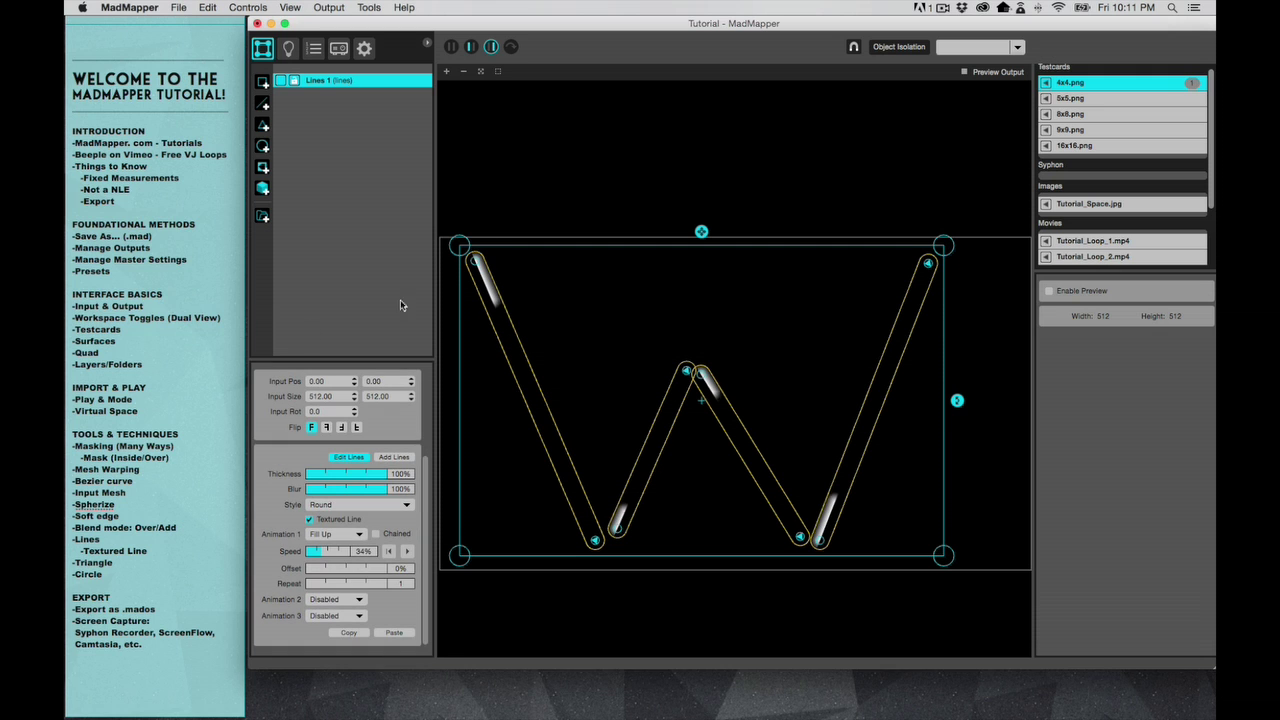
left_click(451, 46)
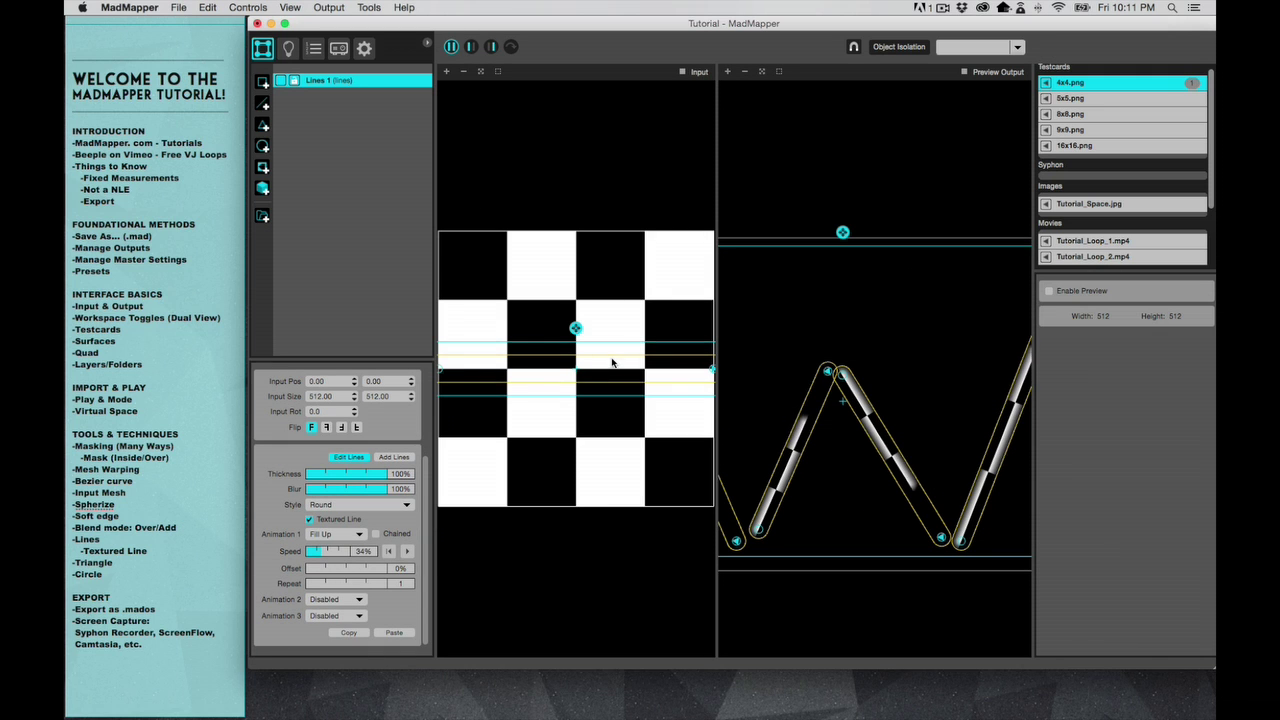
- Texture the lines with Tutorial_Loop_1.mp4 and rotate their input region diagonally across the movie
left_click_drag(614, 363, 677, 291)
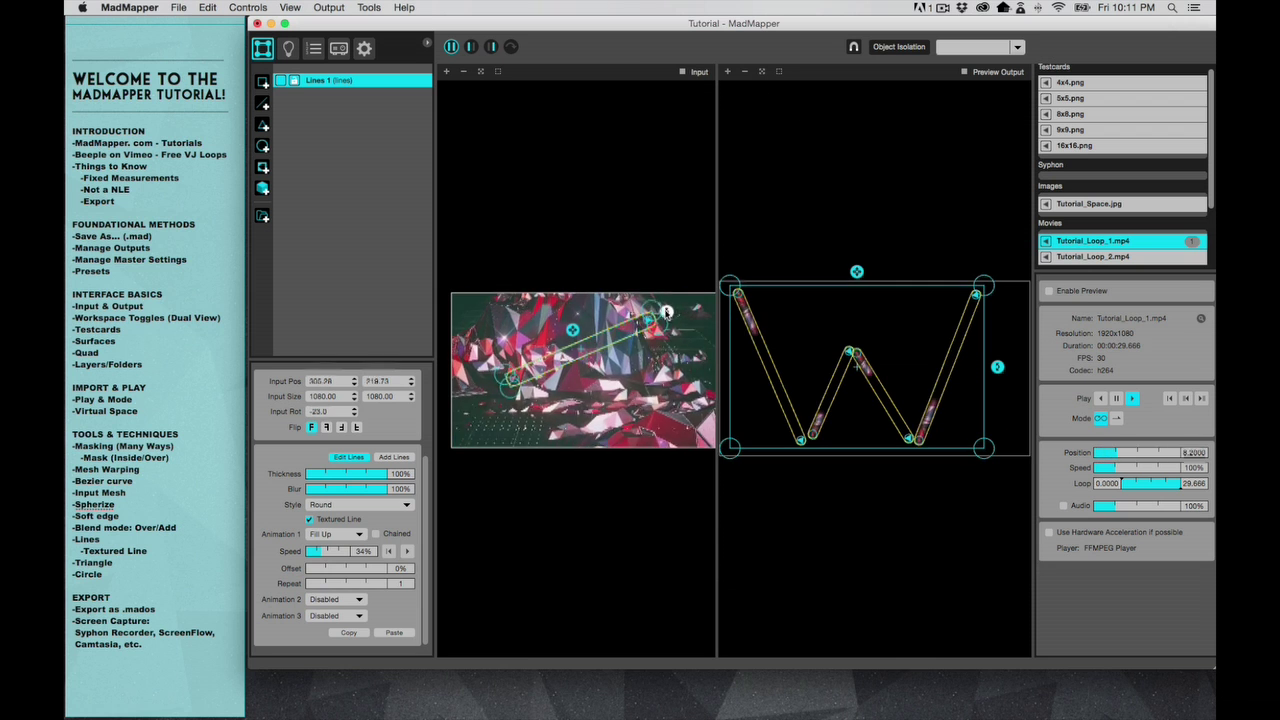
left_click_drag(666, 312, 662, 303)
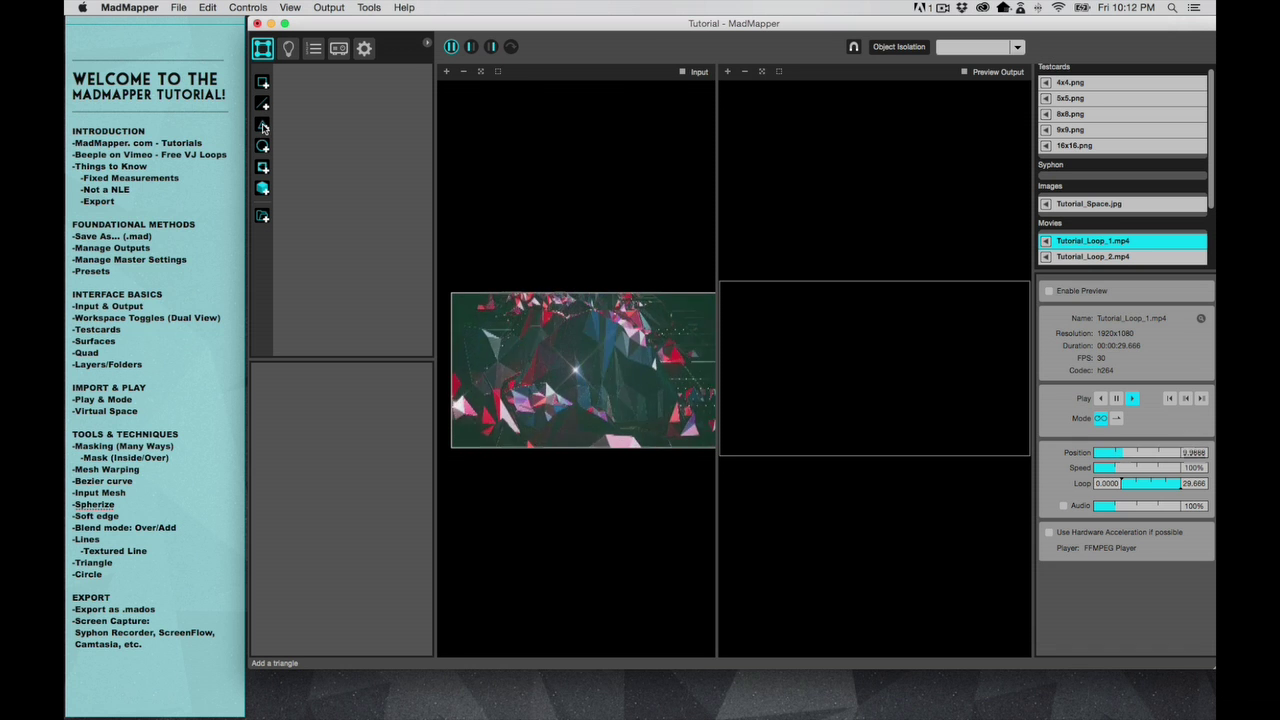
- Add a triangle surface and pull its corners in to form a smaller, uneven triangle in the preview output
left_click(263, 127)
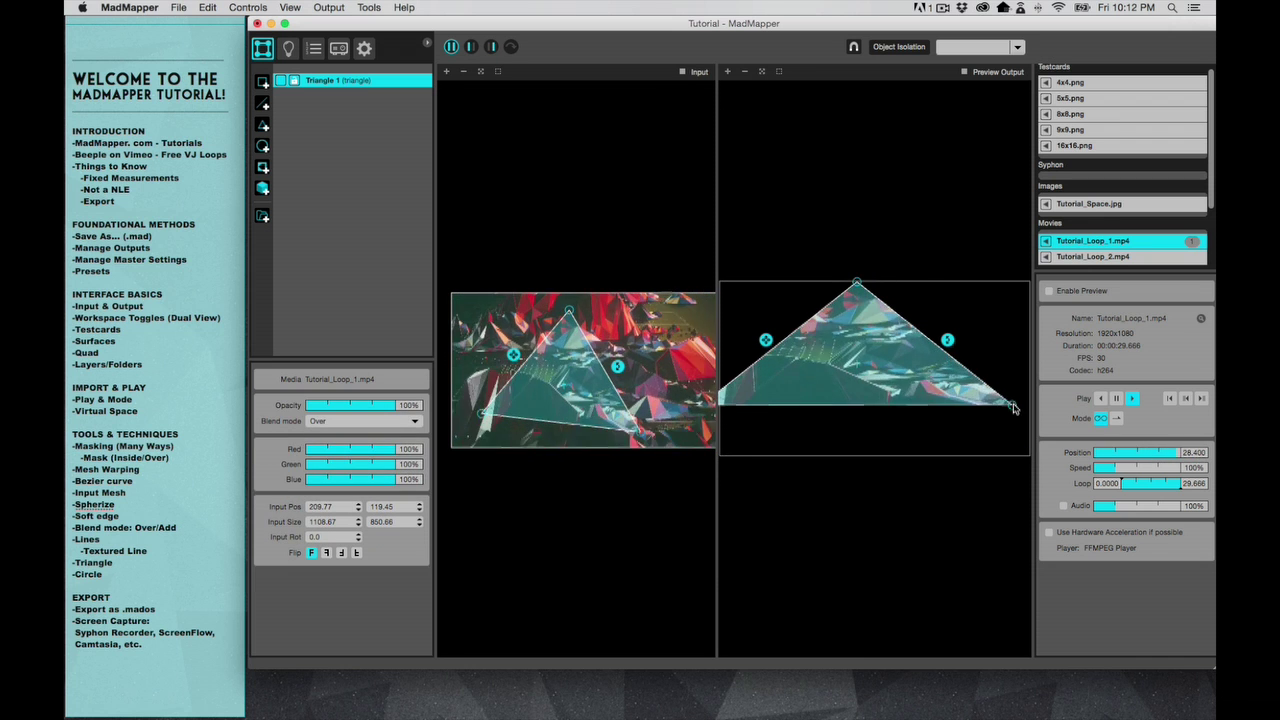
left_click_drag(1013, 405, 943, 391)
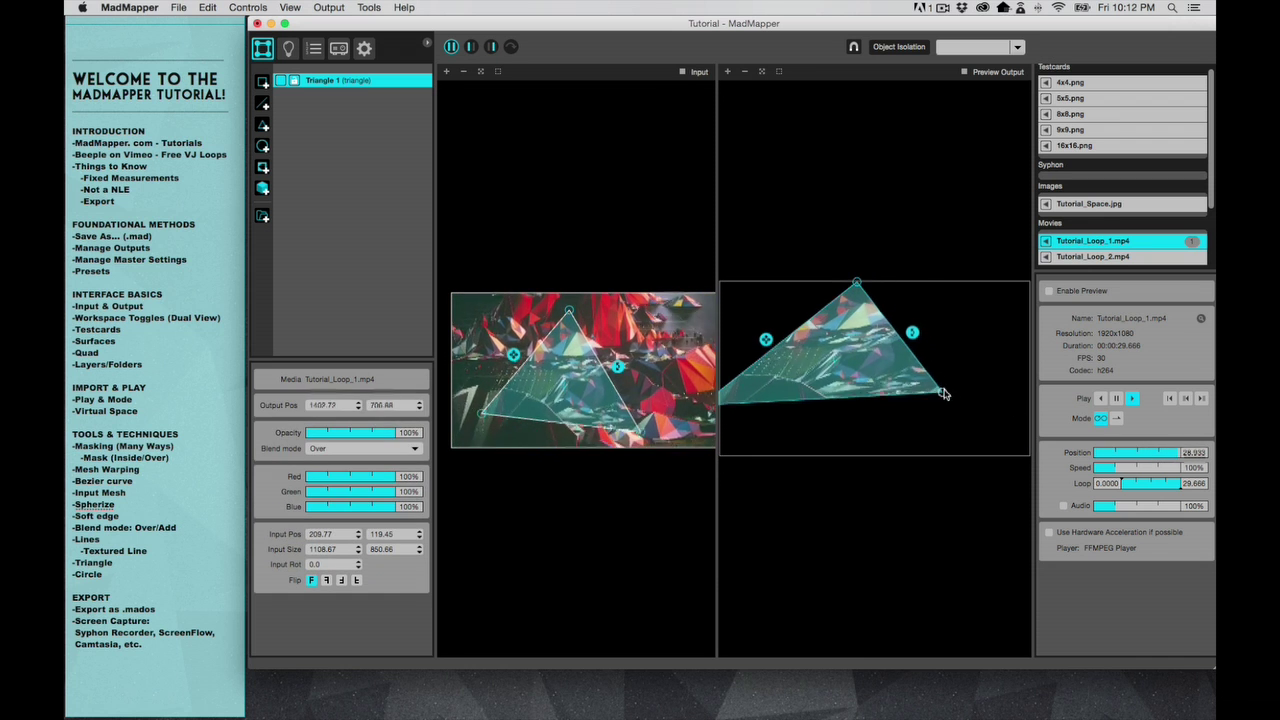
left_click_drag(860, 368, 911, 389)
left_click_drag(753, 428, 830, 390)
left_click_drag(908, 304, 905, 324)
left_click_drag(976, 398, 873, 402)
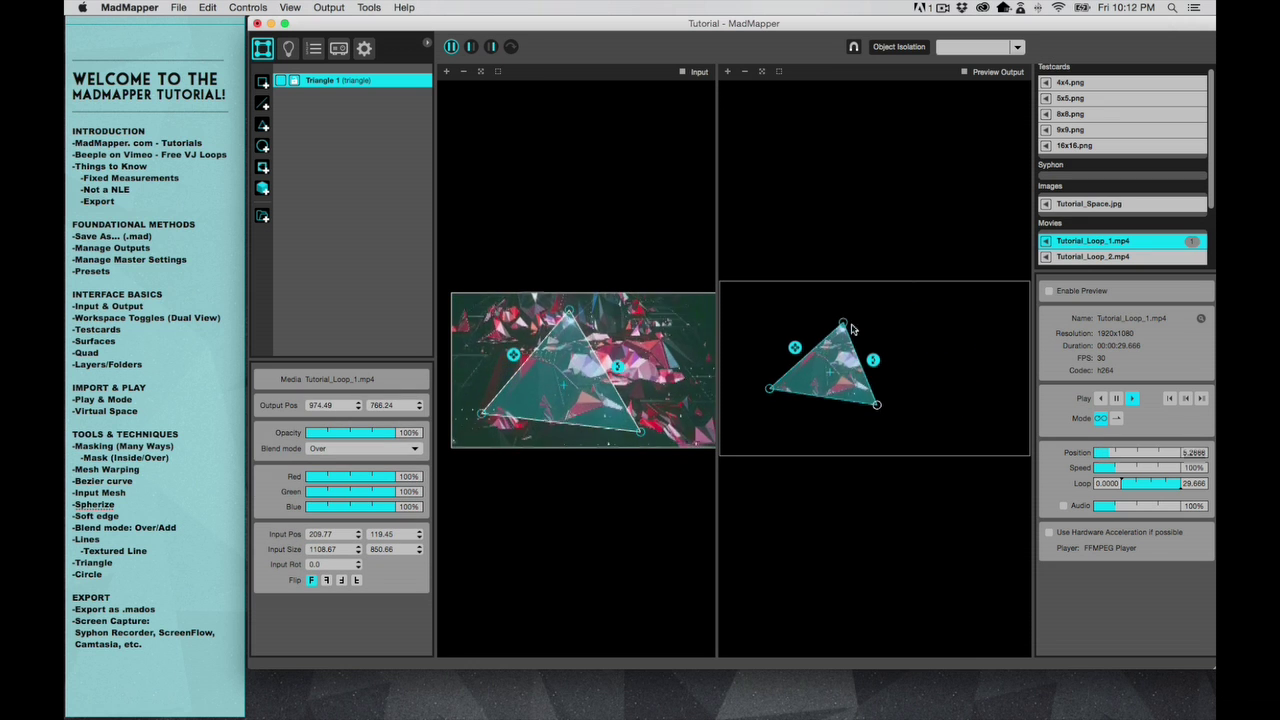
- Move the triangle sideways in the output and fine-tune the position of its upper corner
left_click_drag(843, 323, 885, 362)
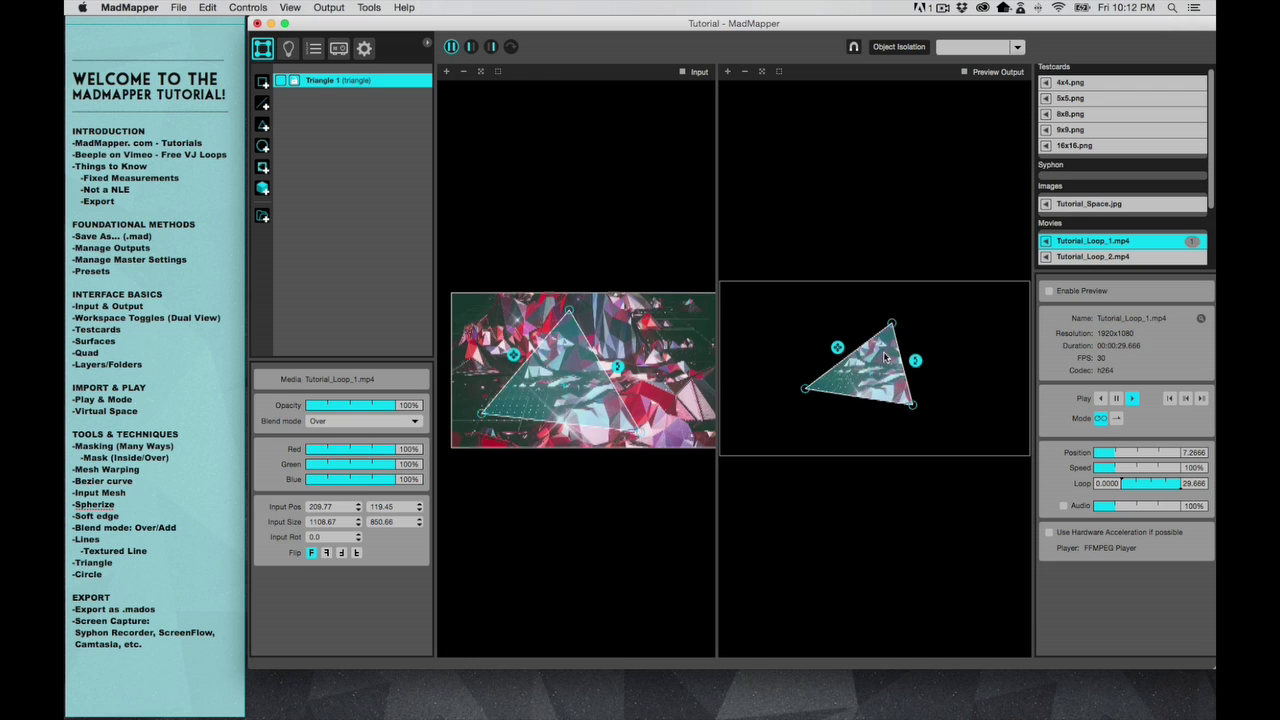
left_click(923, 309)
left_click(899, 392)
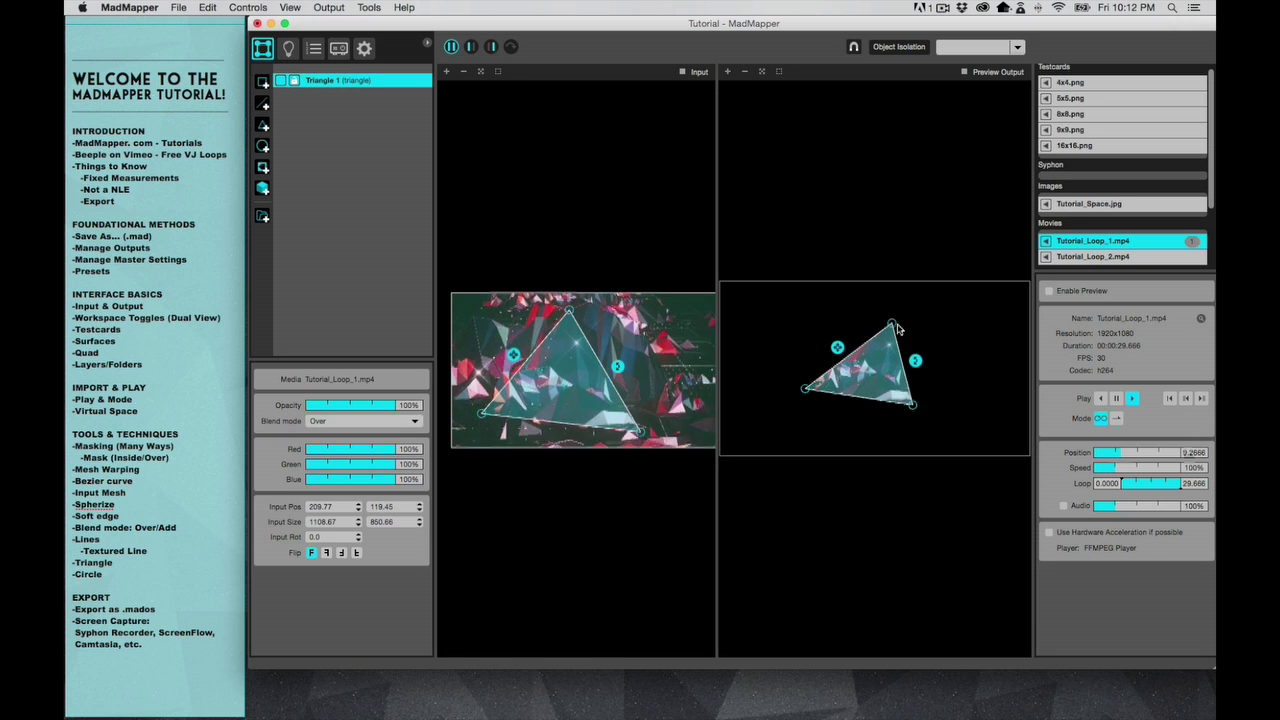
left_click(933, 340)
left_click(874, 395)
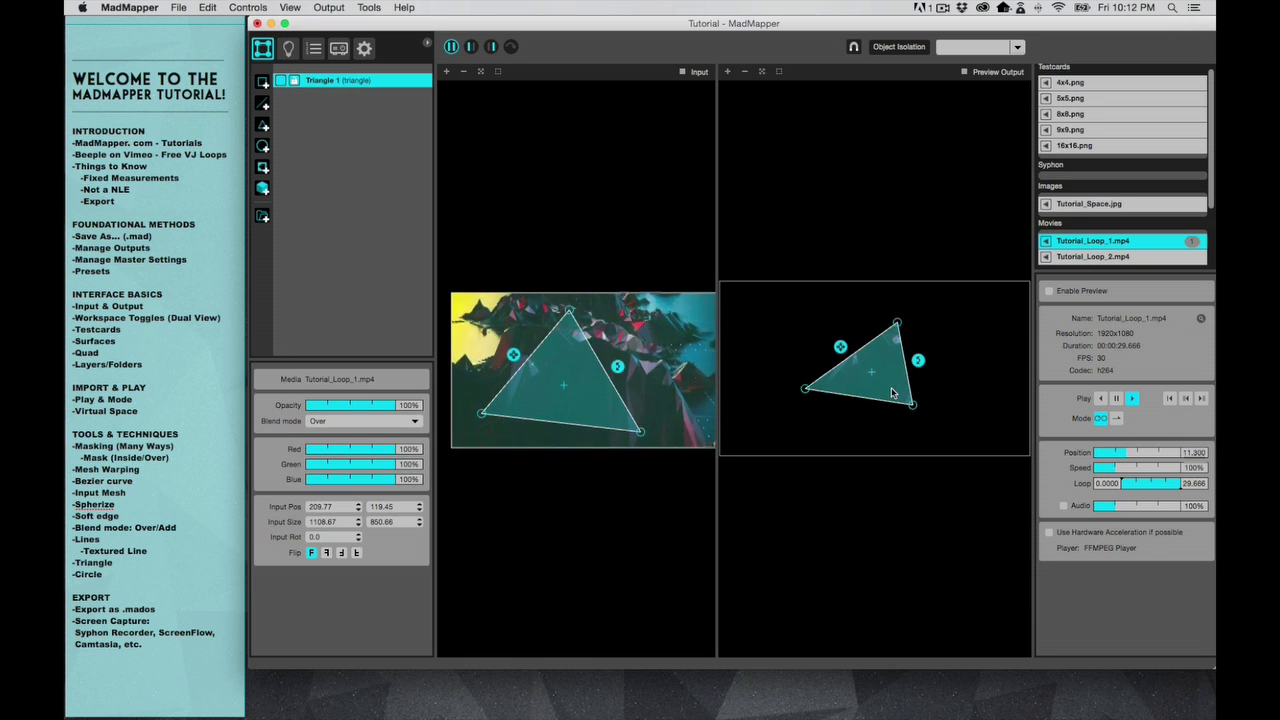
- Replace the triangle with a circle surface and distort the circle in the output by moving its corner handles
key("Delete")
left_click(263, 147)
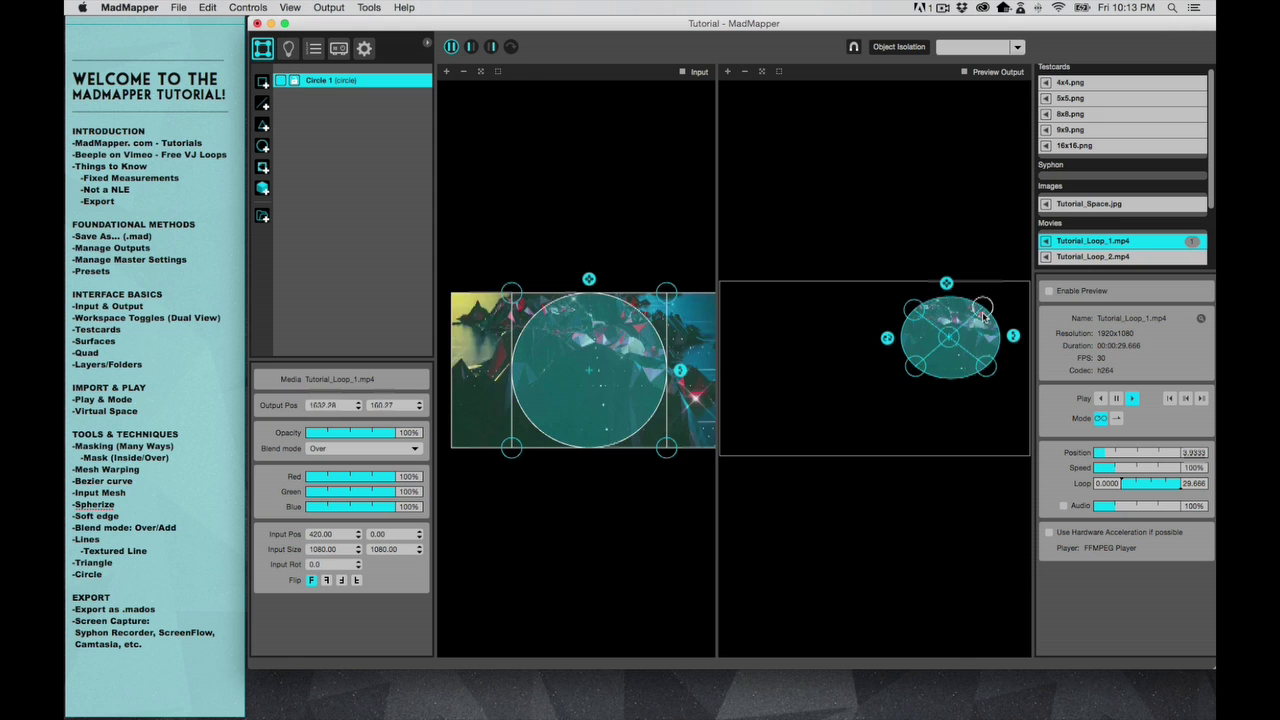
mouse_move(974, 319)
left_mouse_down()
mouse_move(1011, 302)
mouse_move(995, 312)
left_mouse_up()
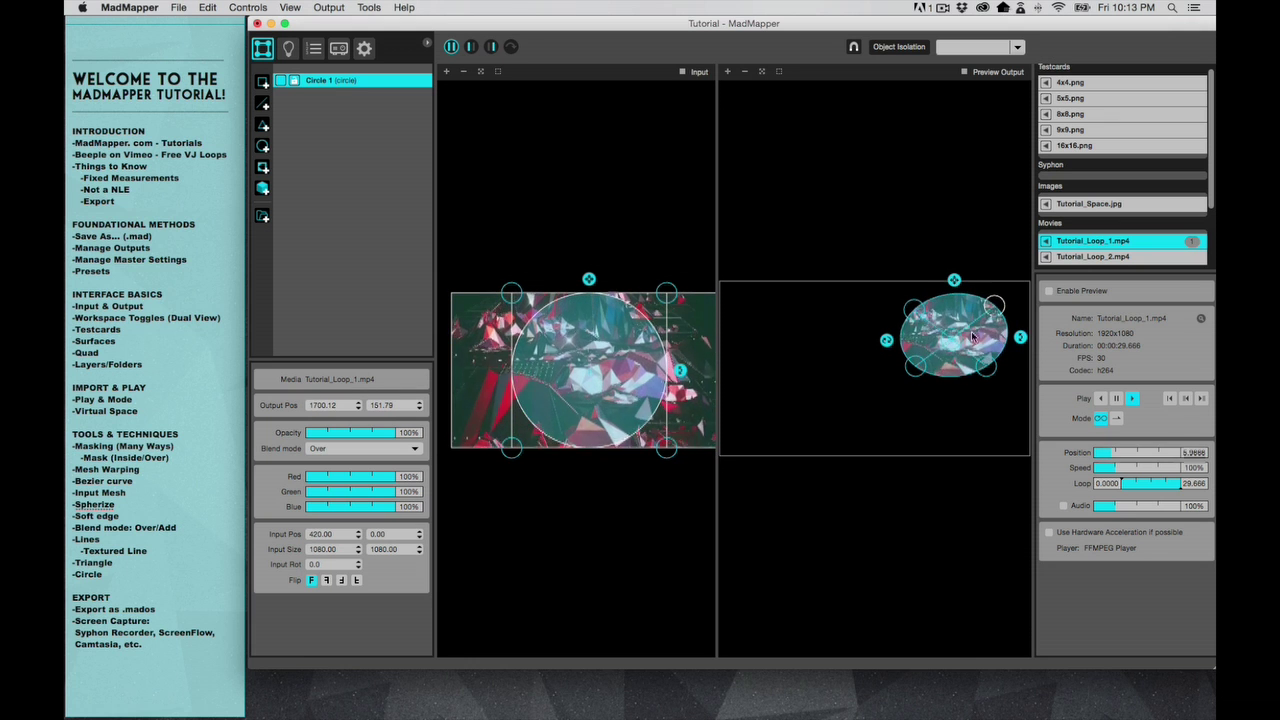
left_click_drag(918, 368, 977, 376)
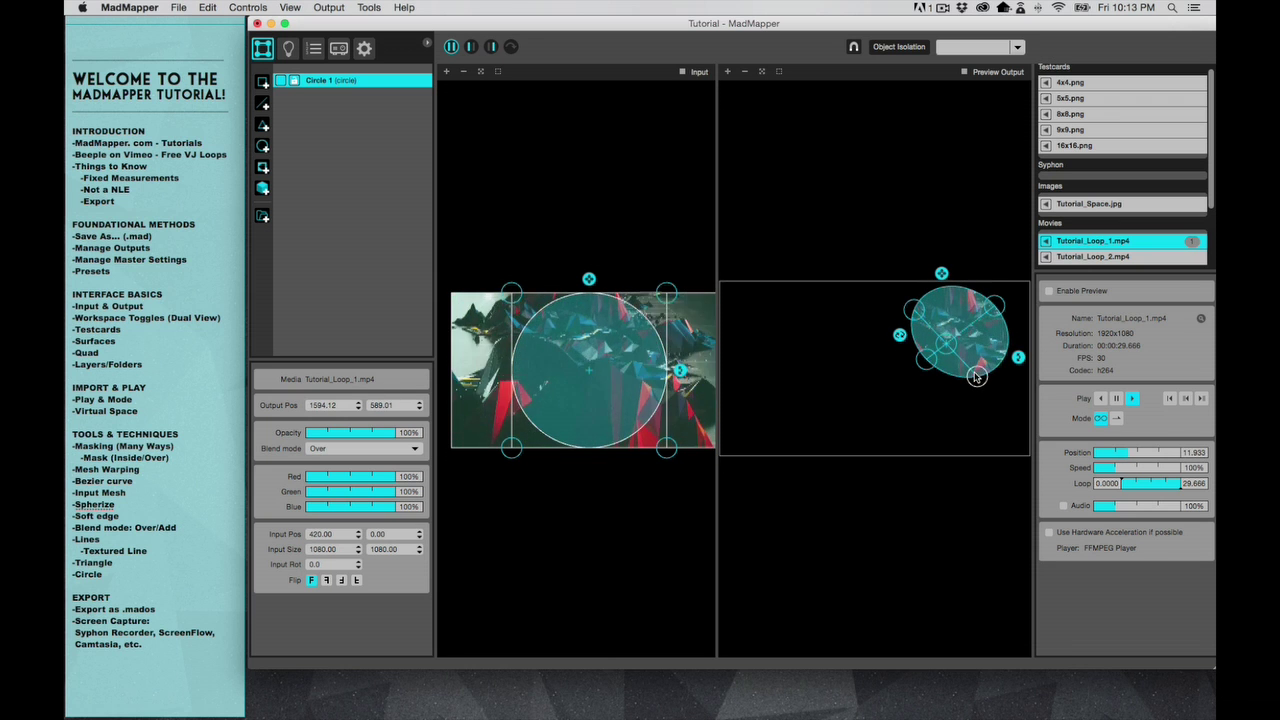
left_click(883, 379)
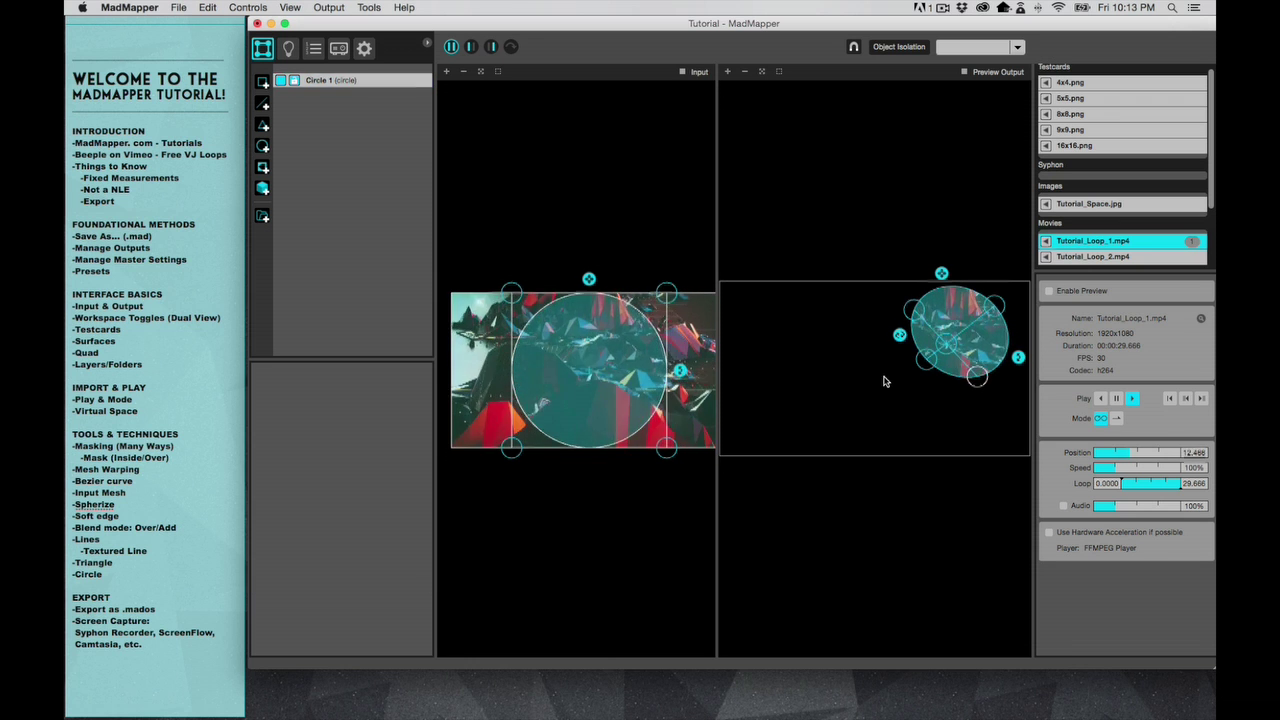
left_click(955, 368)
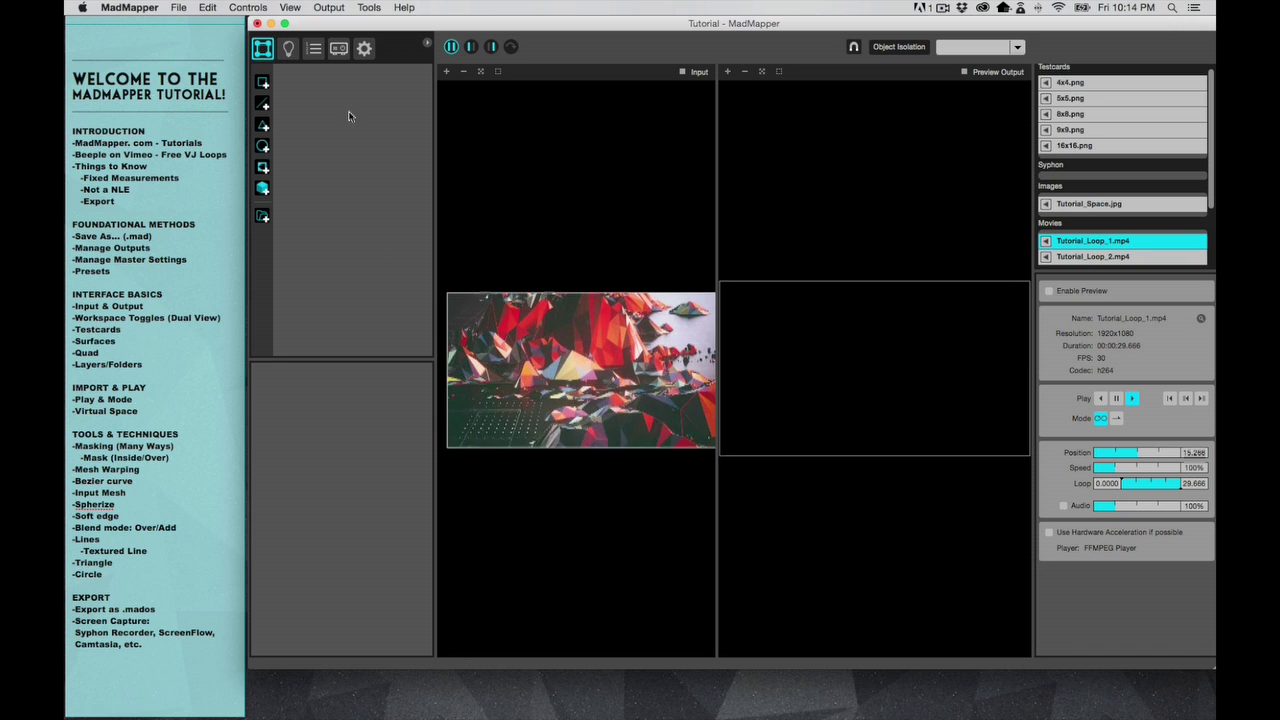
- Add a quad surface showing Tutorial_Loop_1.mp4 and draw a triangular mask over its middle
left_click(263, 82)
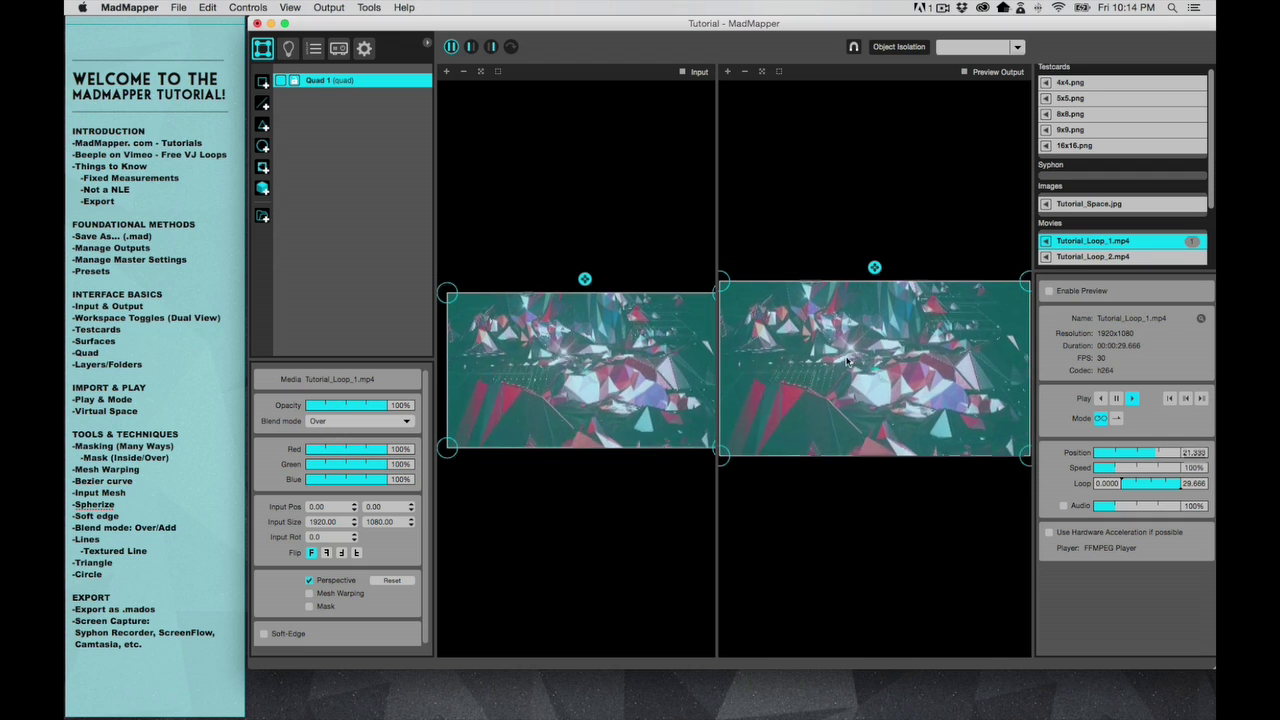
left_click(262, 167)
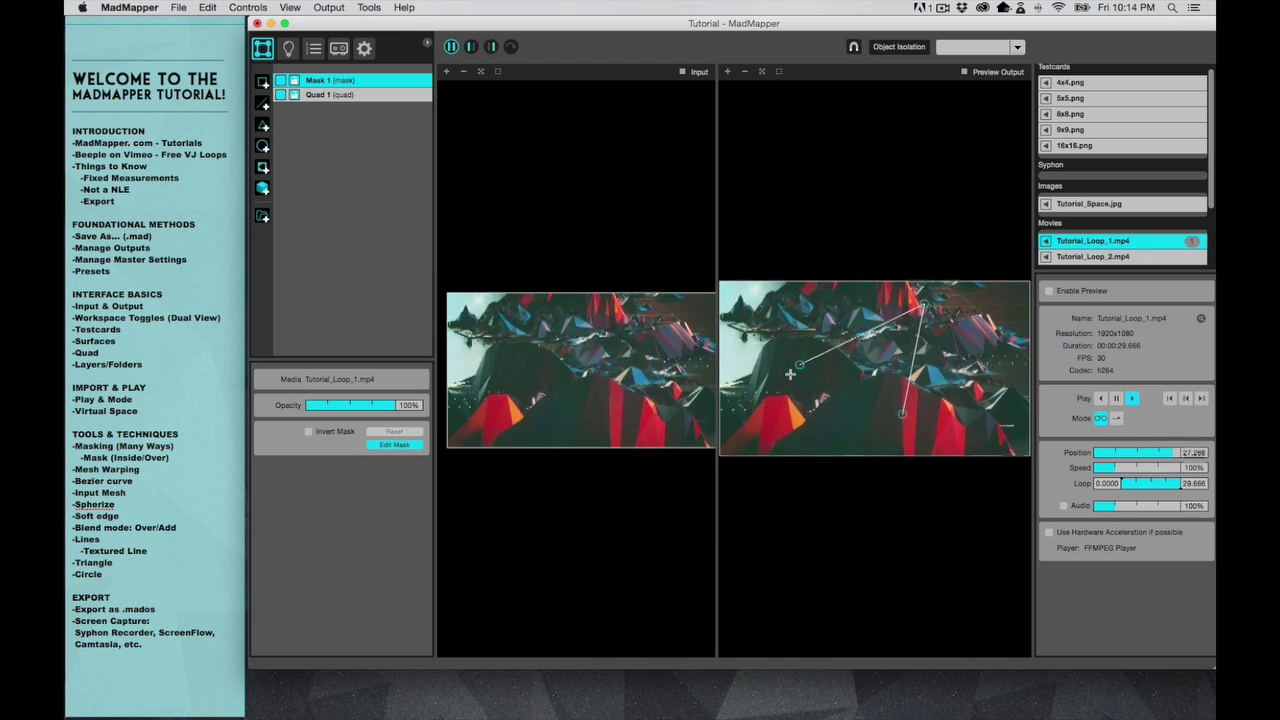
left_click(804, 364)
left_click(903, 413)
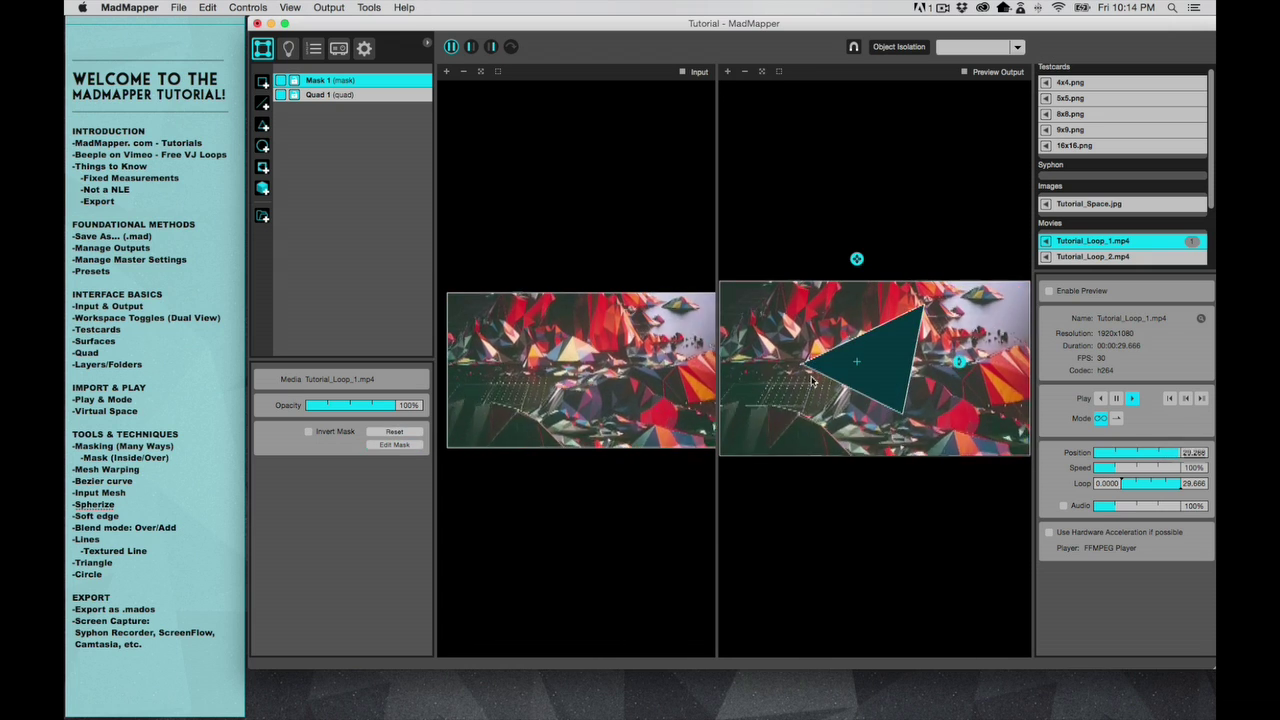
left_click(894, 197)
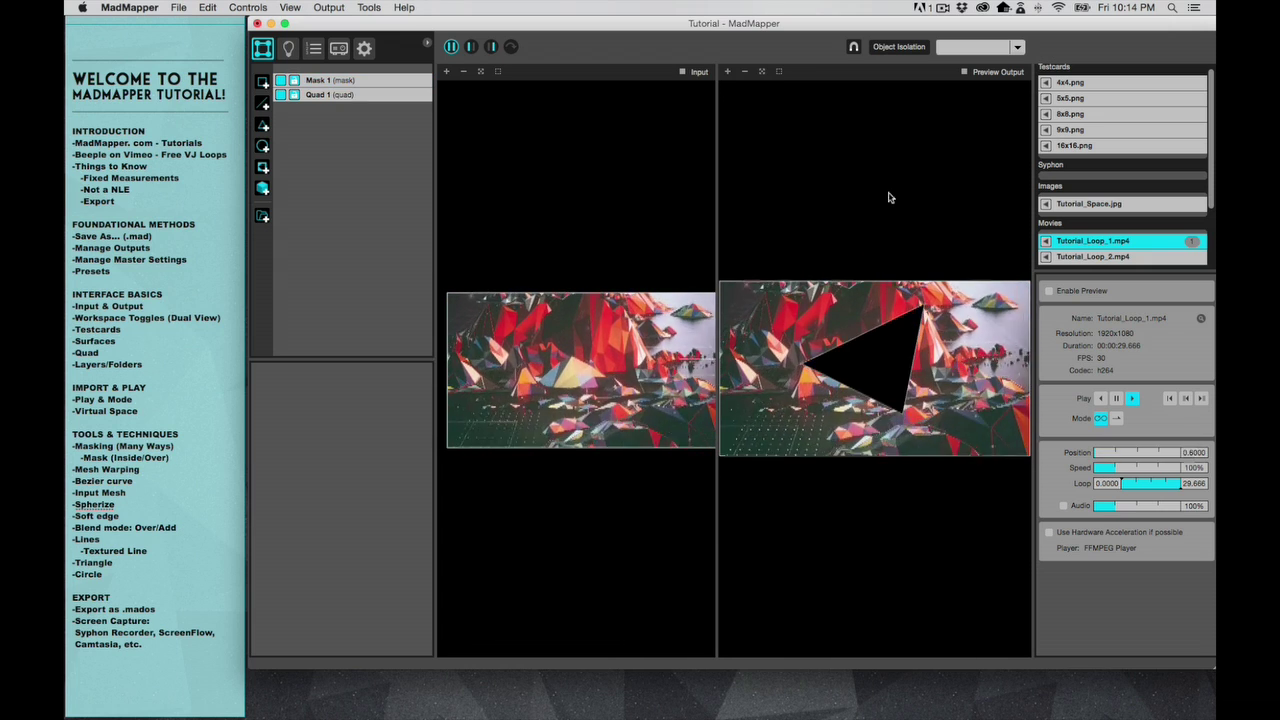
- Try Invert Mask on the triangular mask to show only the movie inside it, and turn the option back off
left_click(869, 377)
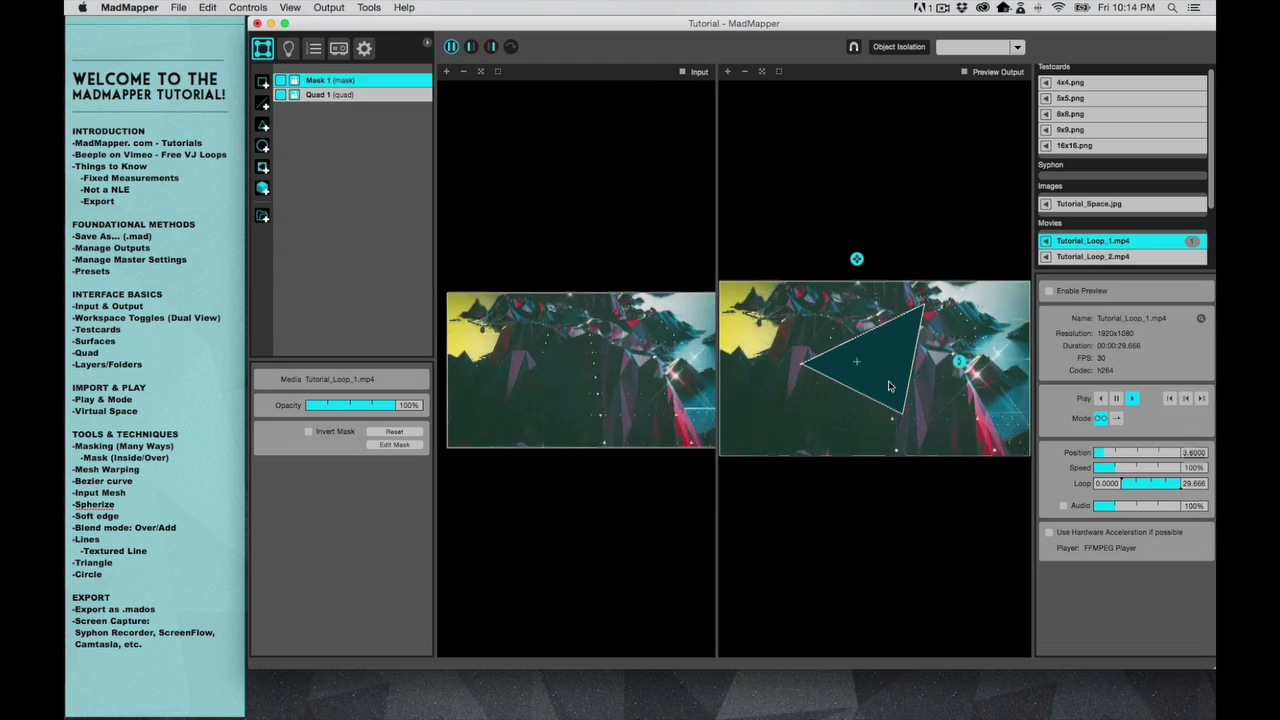
left_click(917, 231)
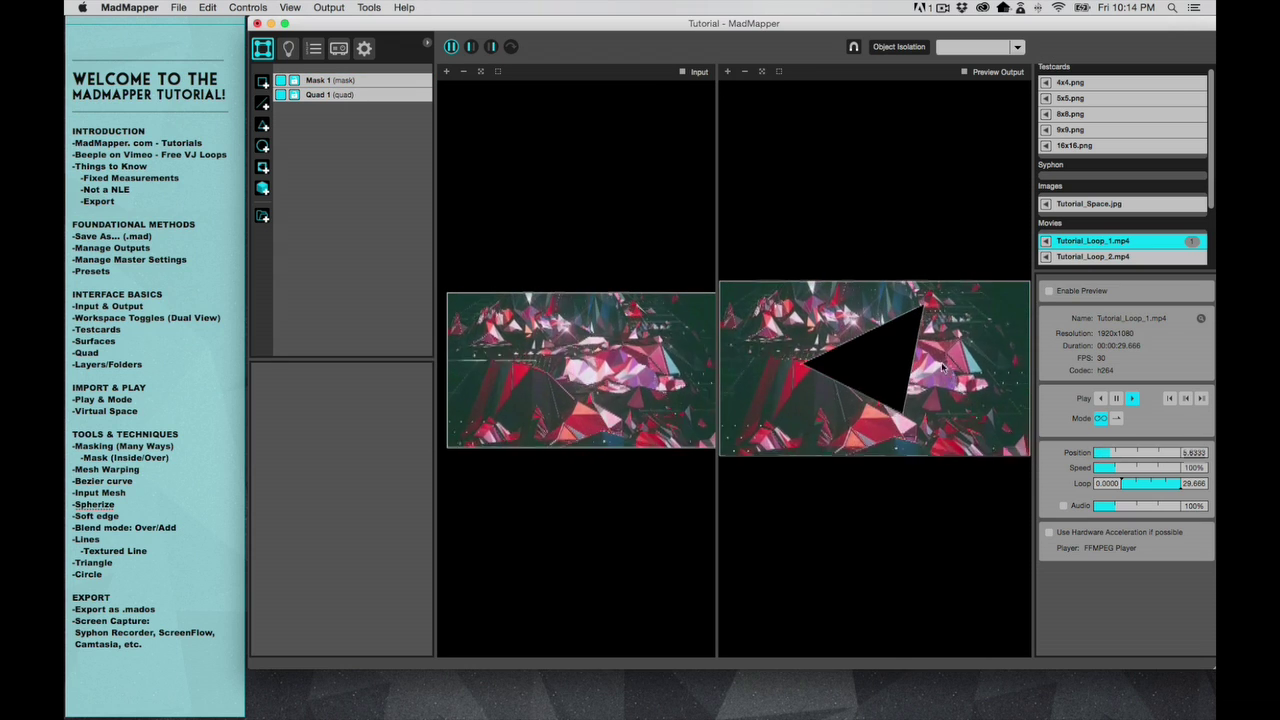
left_click(866, 369)
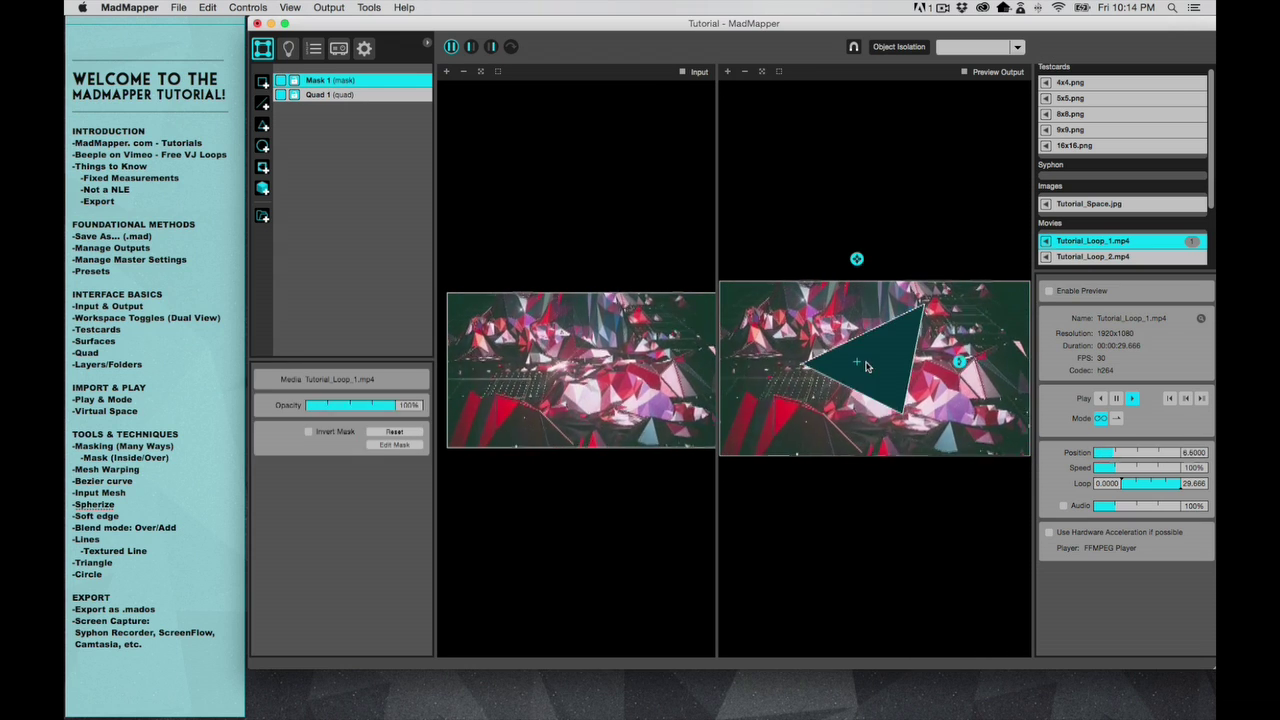
left_click(309, 432)
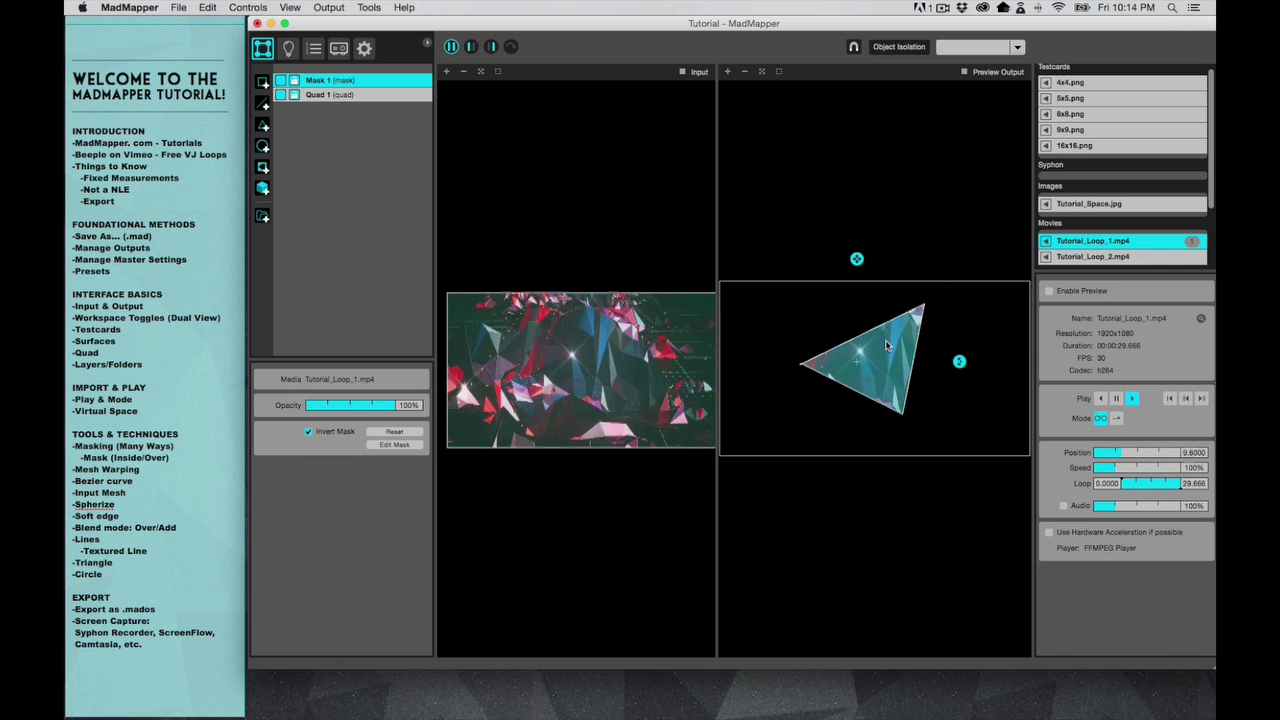
left_click(309, 432)
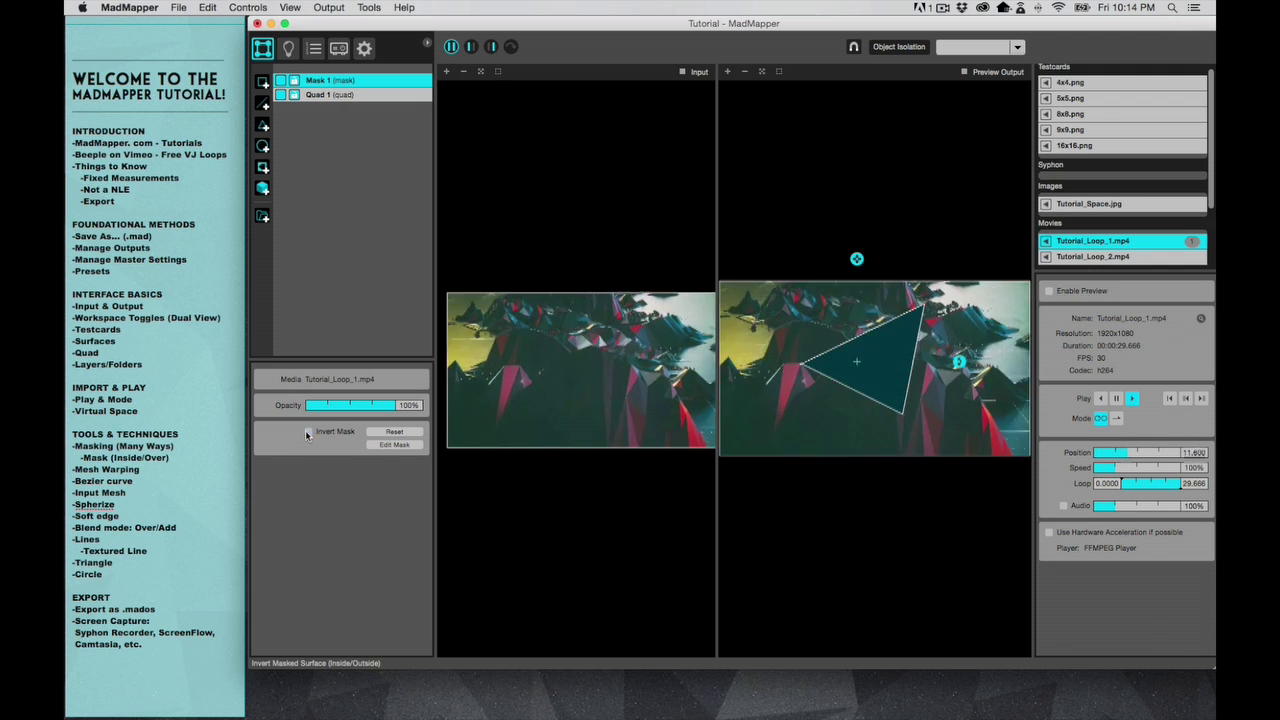